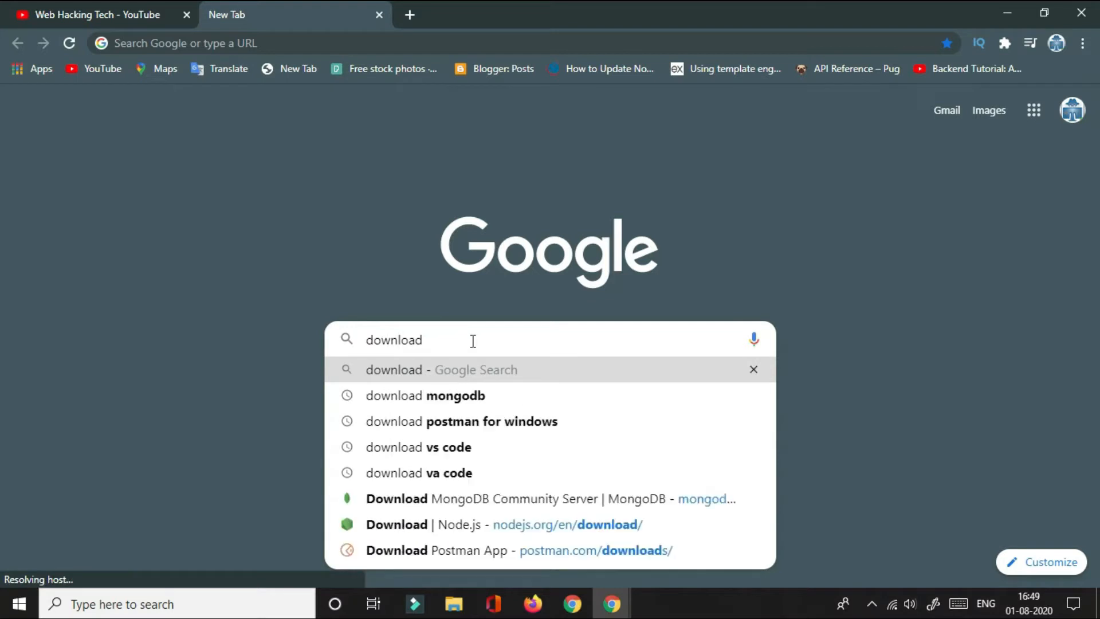
- Search Google for "download mongodb" and open the Download MongoDB Community Server result in a new tab
key("Down")
key("Return")
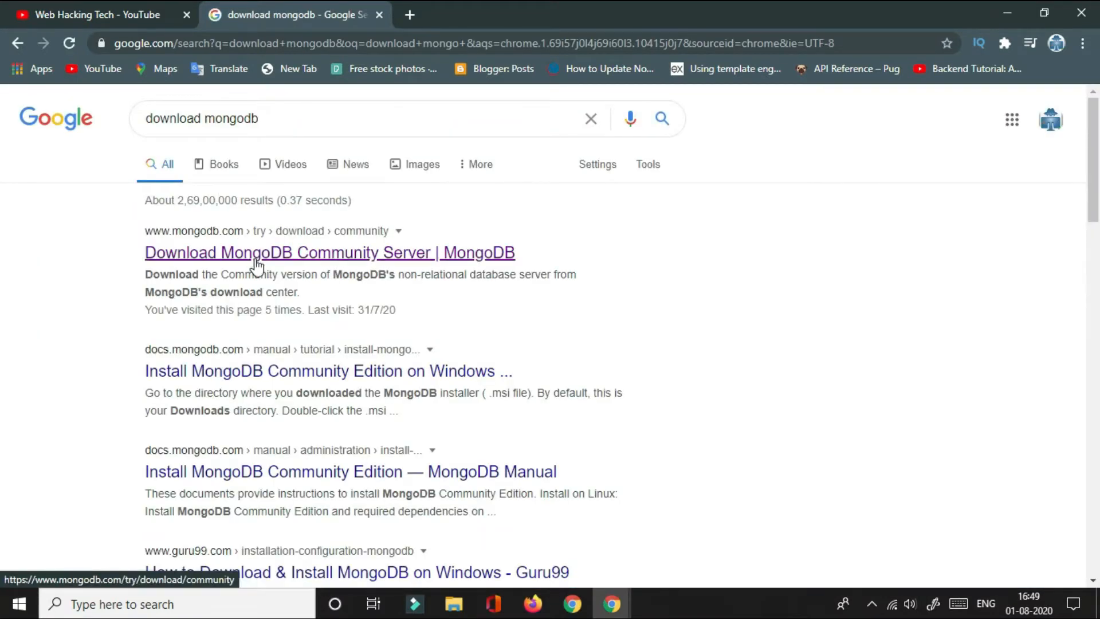
middle_click(256, 265)
left_click(452, 11)
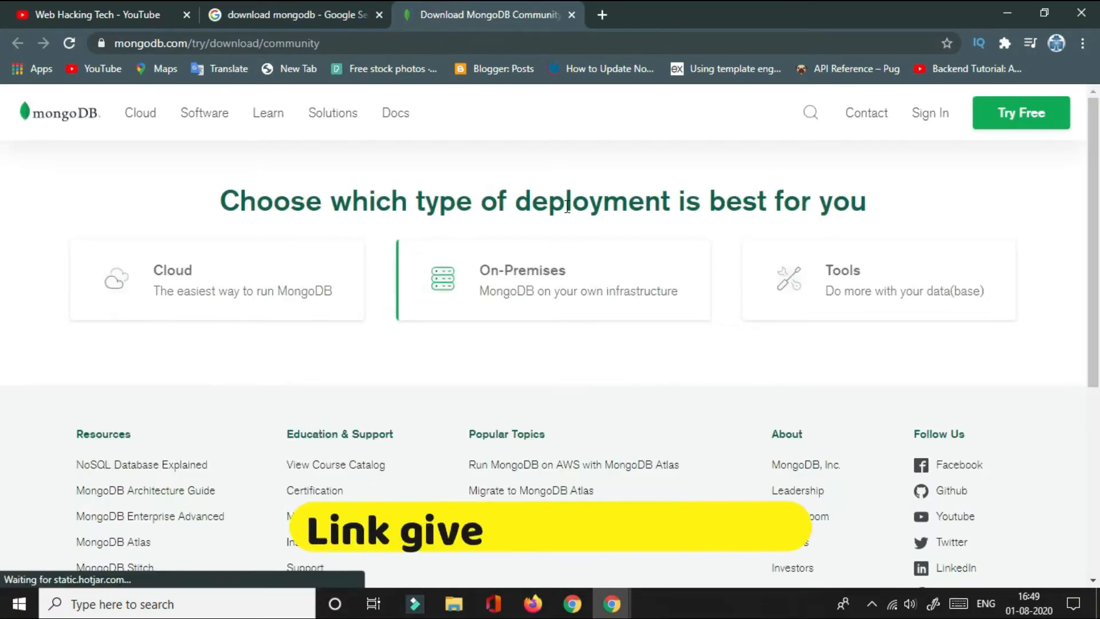
- Examine the version, platform and package choices available for the MongoDB Community Server download
scroll(712, 218, "down", 1)
scroll(712, 218, "down", 5)
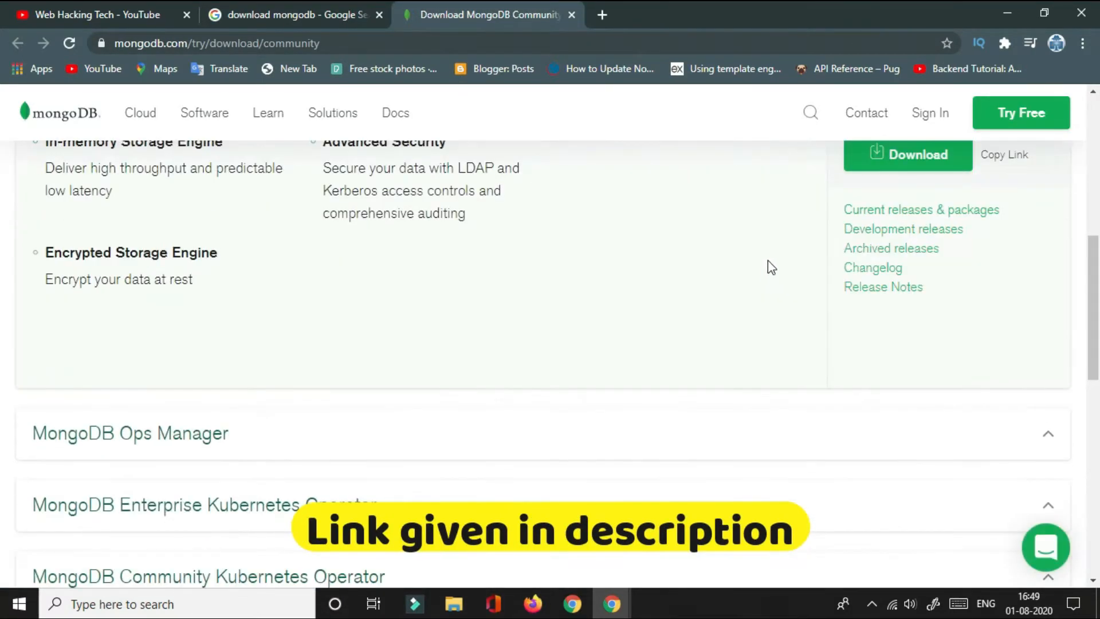
scroll(768, 260, "up", 2)
scroll(605, 235, "up", 4)
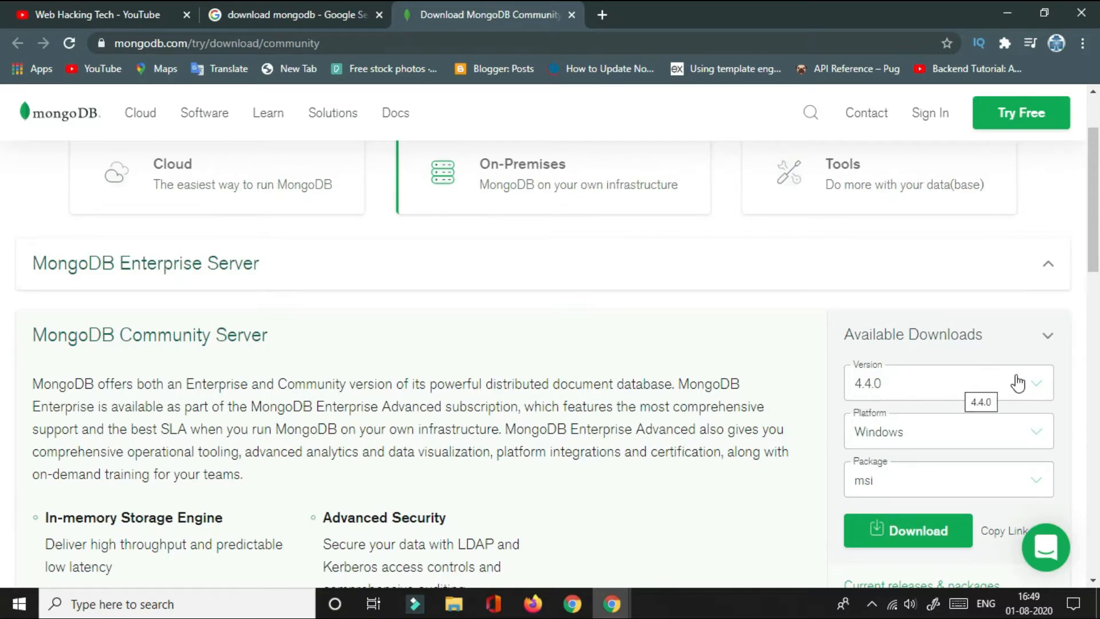
left_click(1038, 384)
left_click(1038, 384)
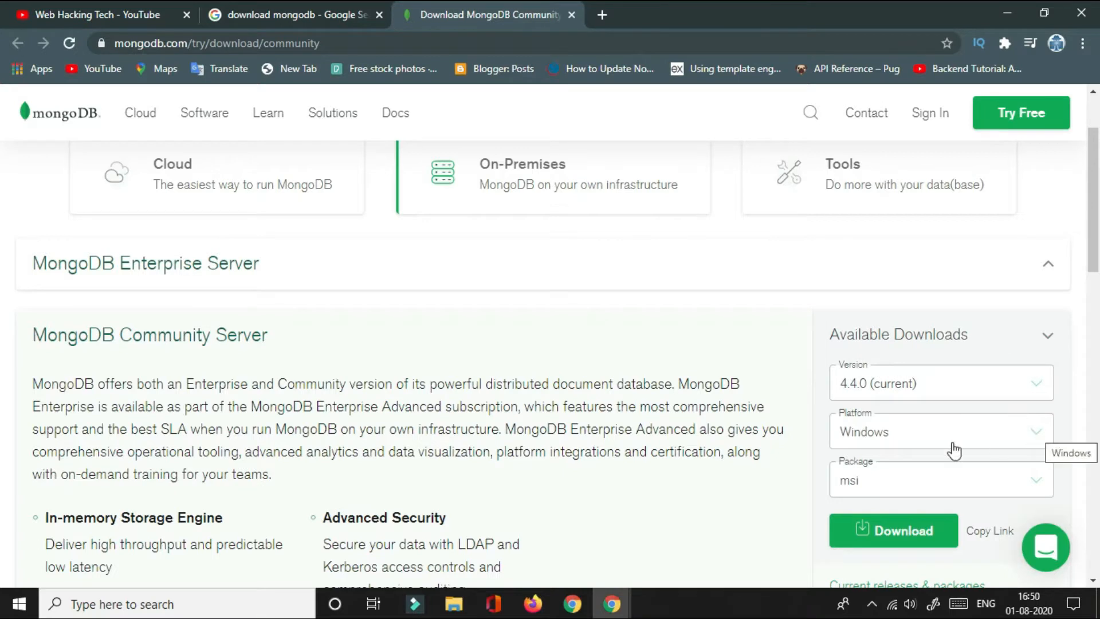
left_click(1031, 482)
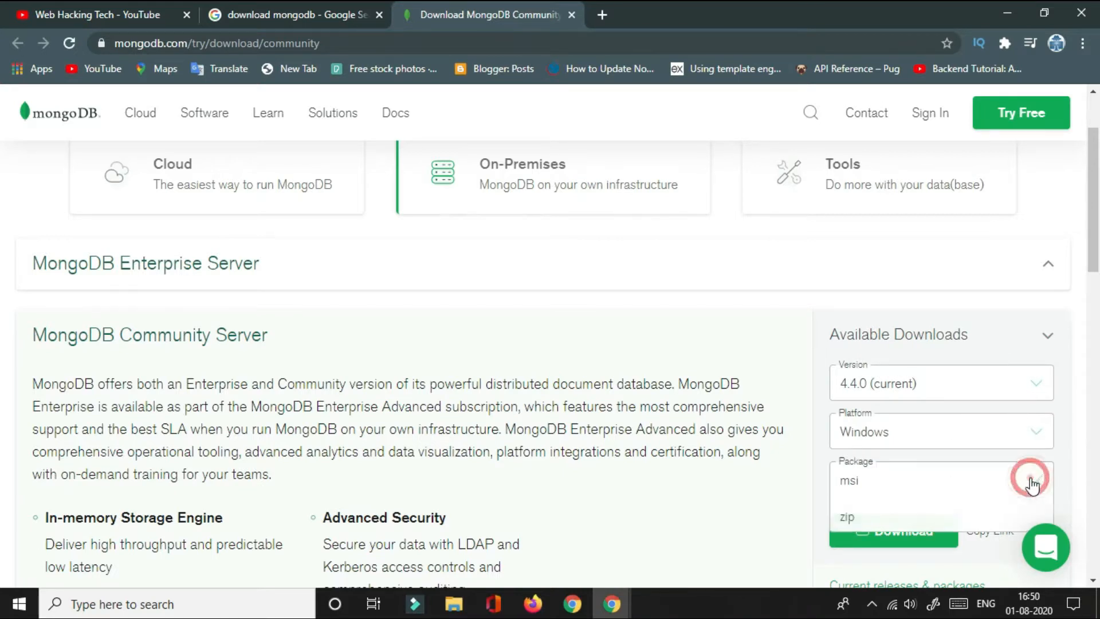
left_click(1031, 483)
left_click(1015, 424)
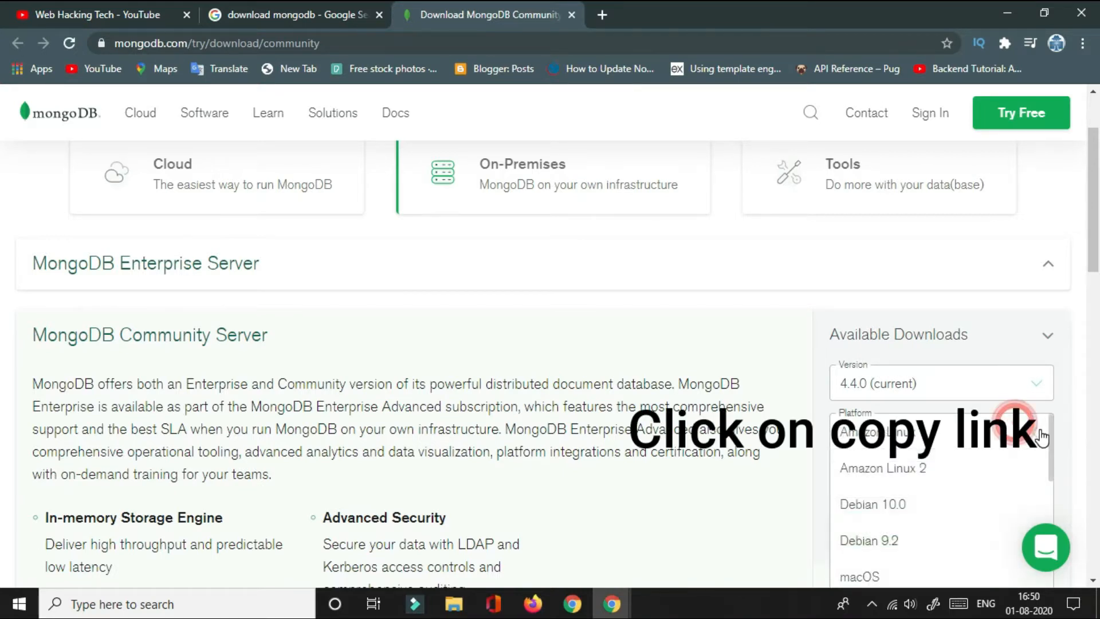
left_click(1061, 427)
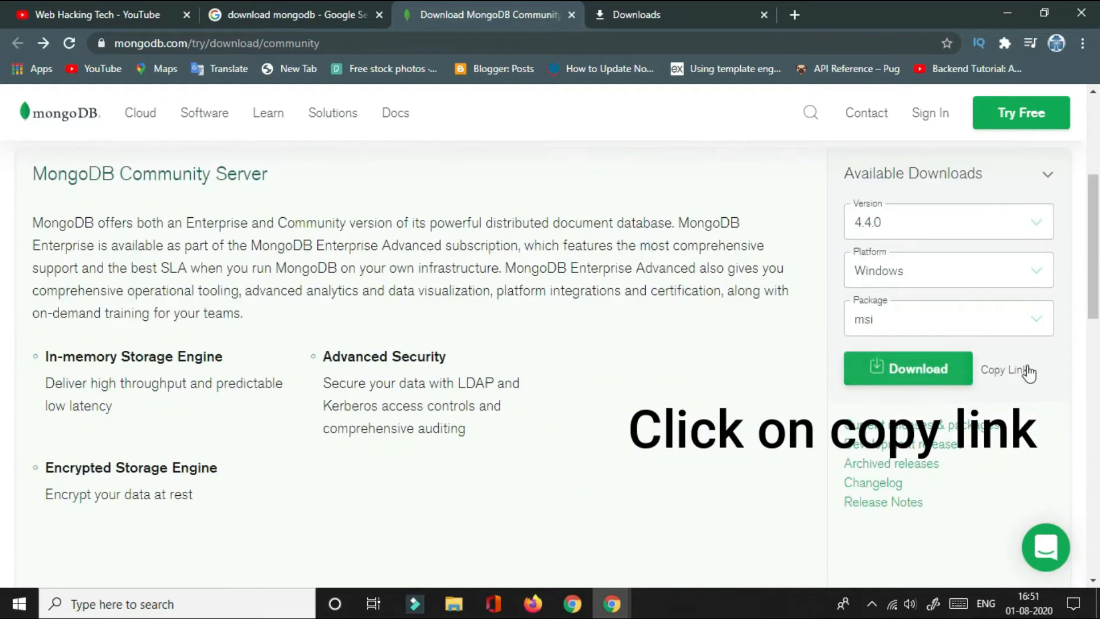
- Copy the download link for the Windows msi package of version 4.4.0 and load it in a new tab to start the download
left_click(1025, 373)
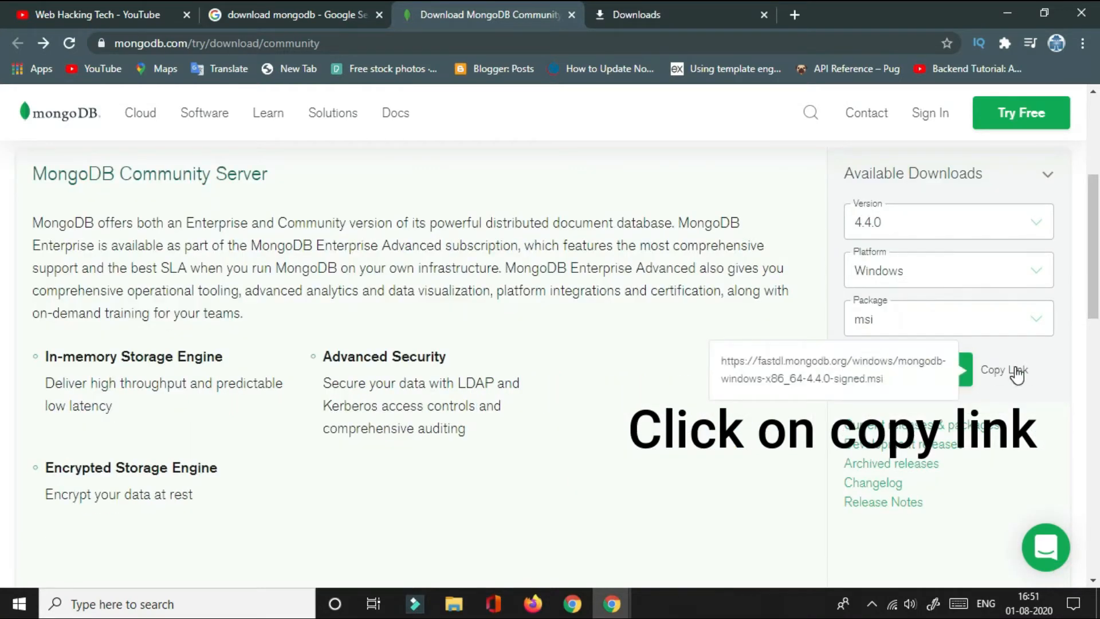
left_click(1017, 374)
left_click(728, 14)
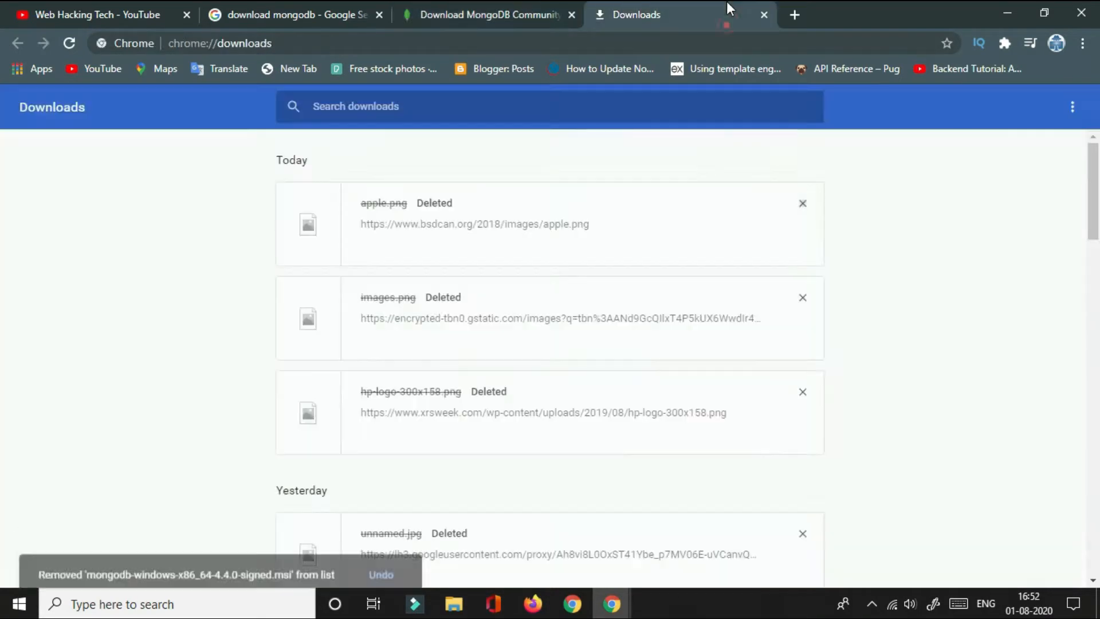
left_click(801, 12)
right_click(475, 43)
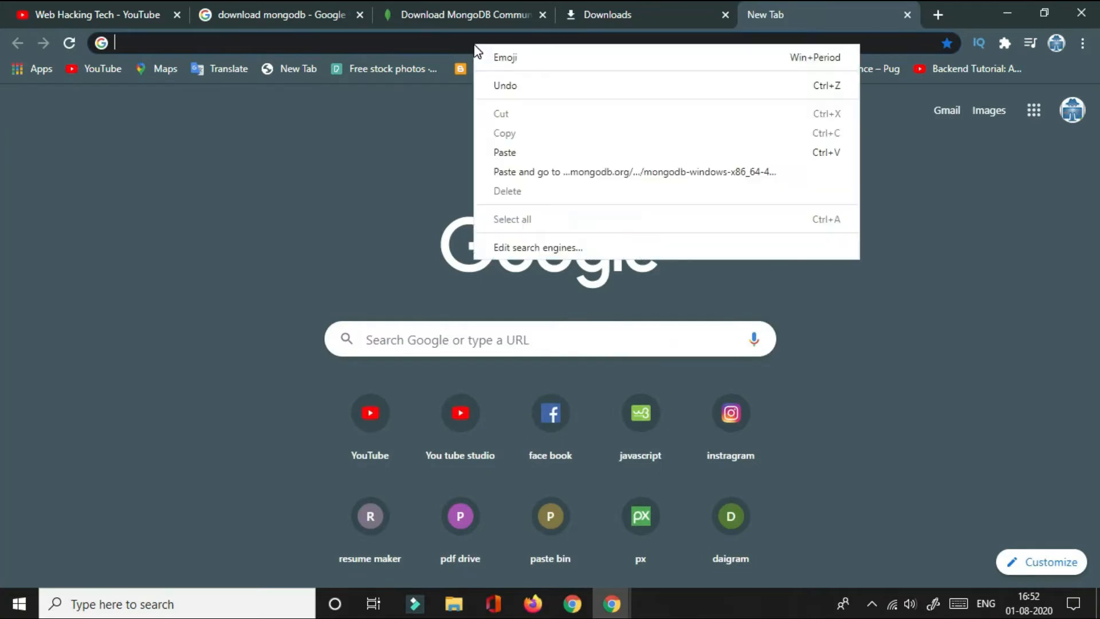
left_click(506, 152)
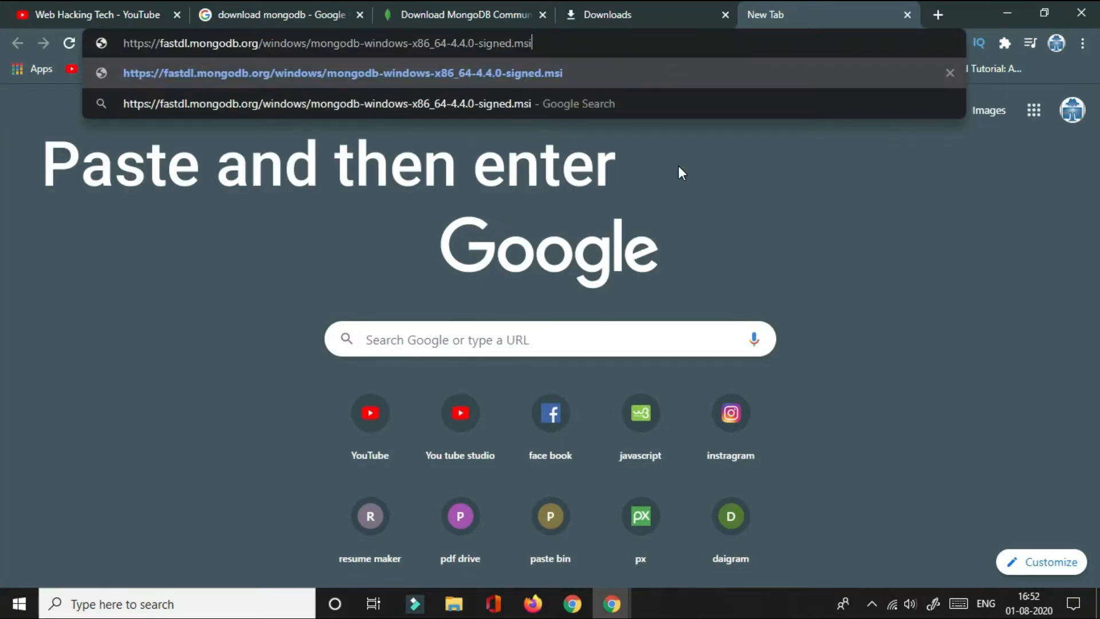
key("Return")
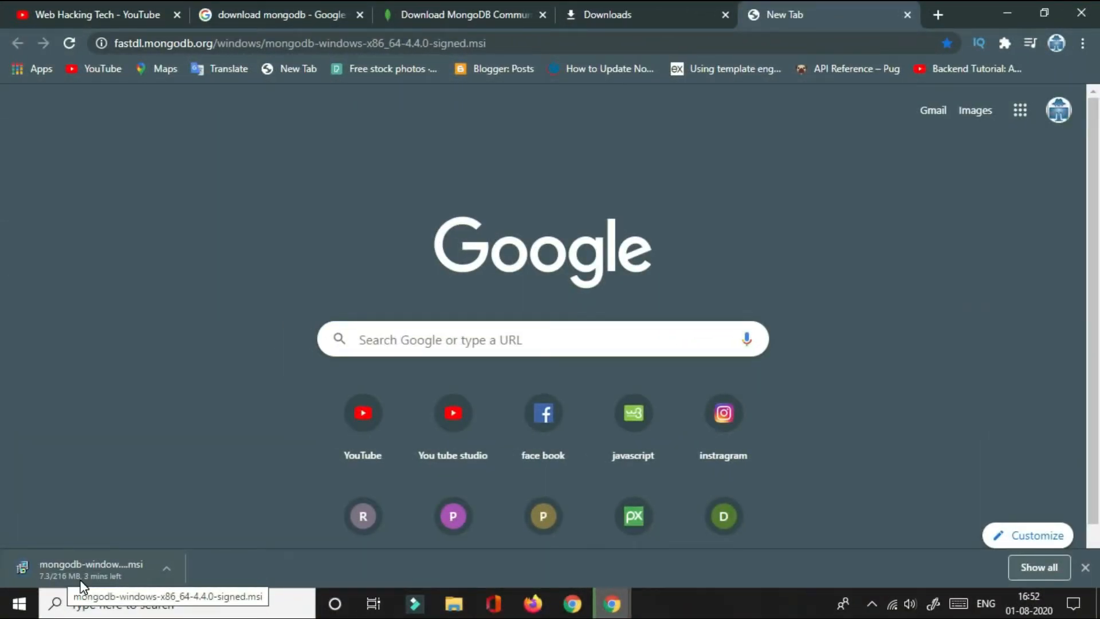
- Close the Downloads tab and resume the interrupted MongoDB installer download
left_click(725, 15)
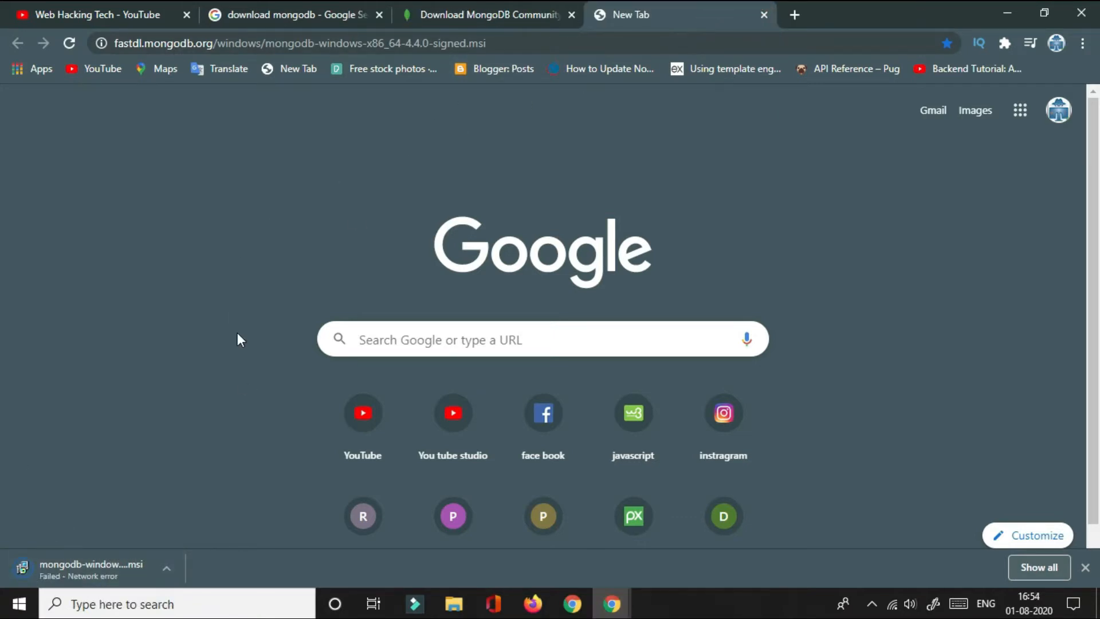
left_click(167, 569)
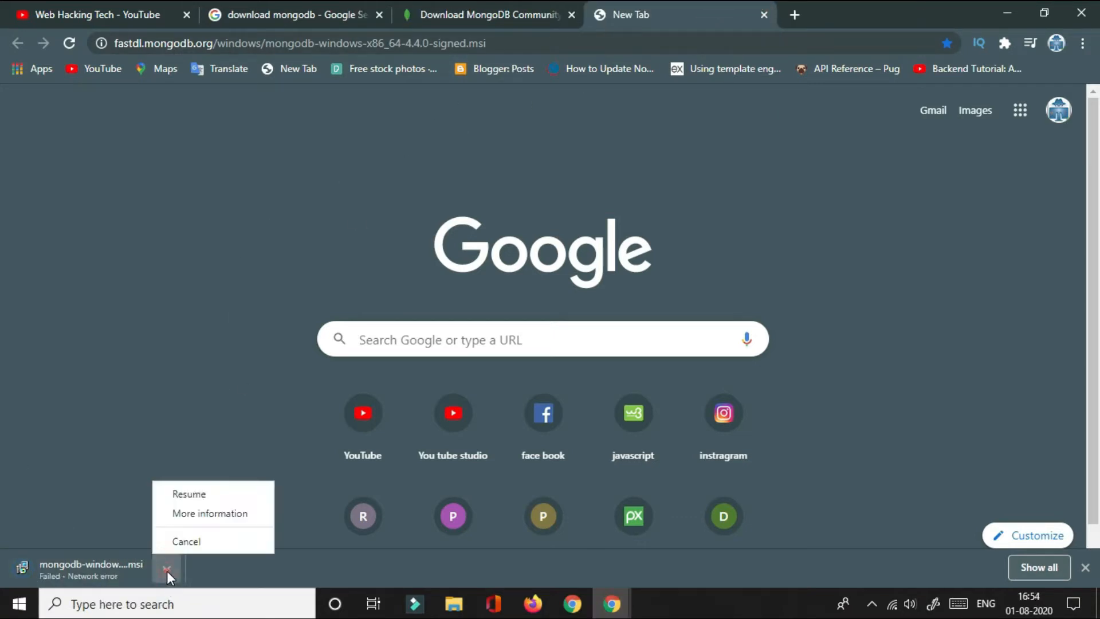
left_click(215, 486)
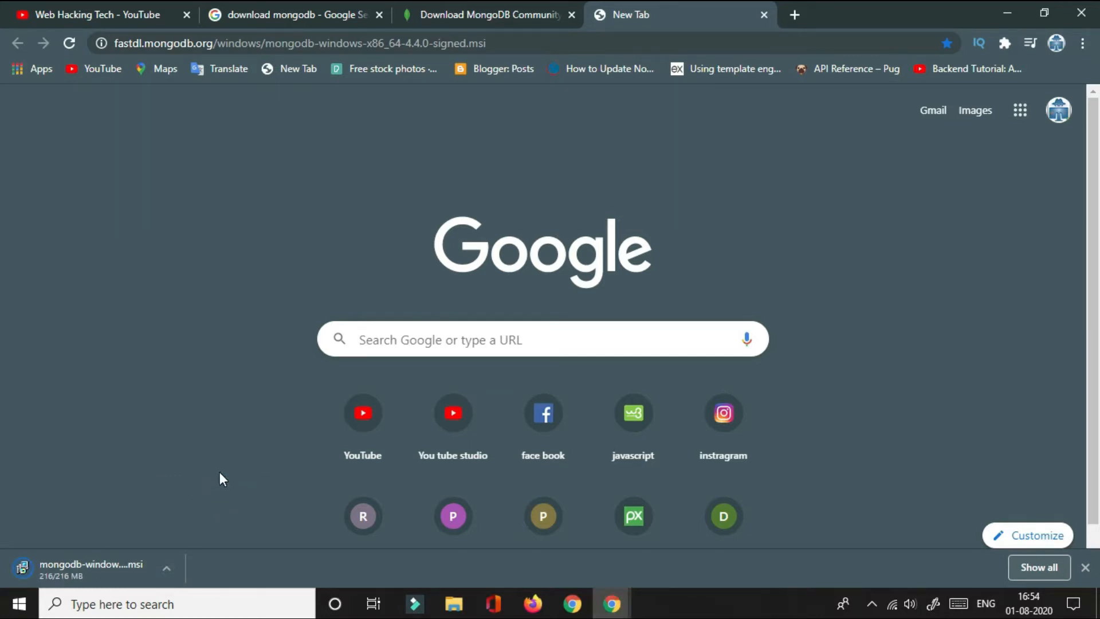
- Switch to File Explorer and launch the mongodb-windows-x86_64-4.4.0-signed installer from the Downloads folder
left_click(467, 604)
left_click(80, 132)
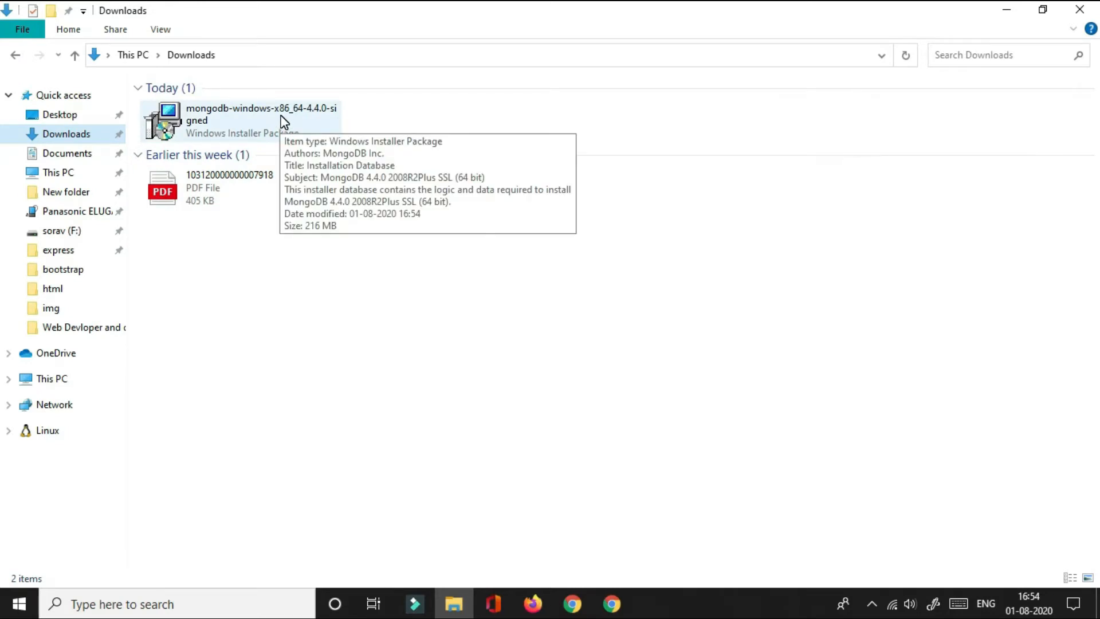
double_click(282, 121)
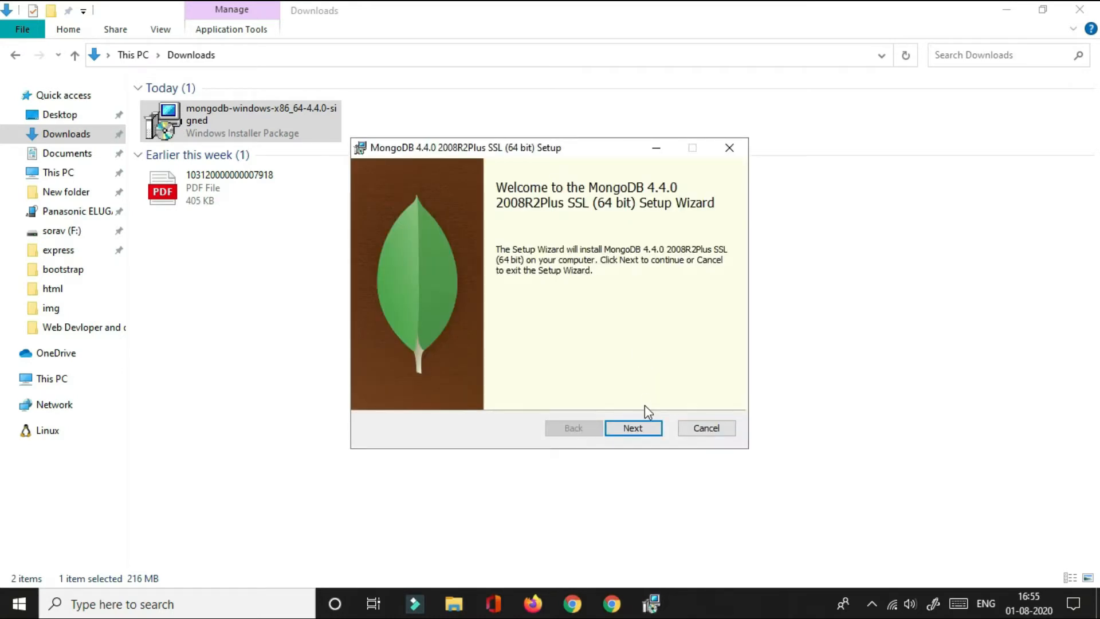
- Continue past the setup welcome page, accept the License Agreement terms and proceed to the setup type choice
left_click(645, 427)
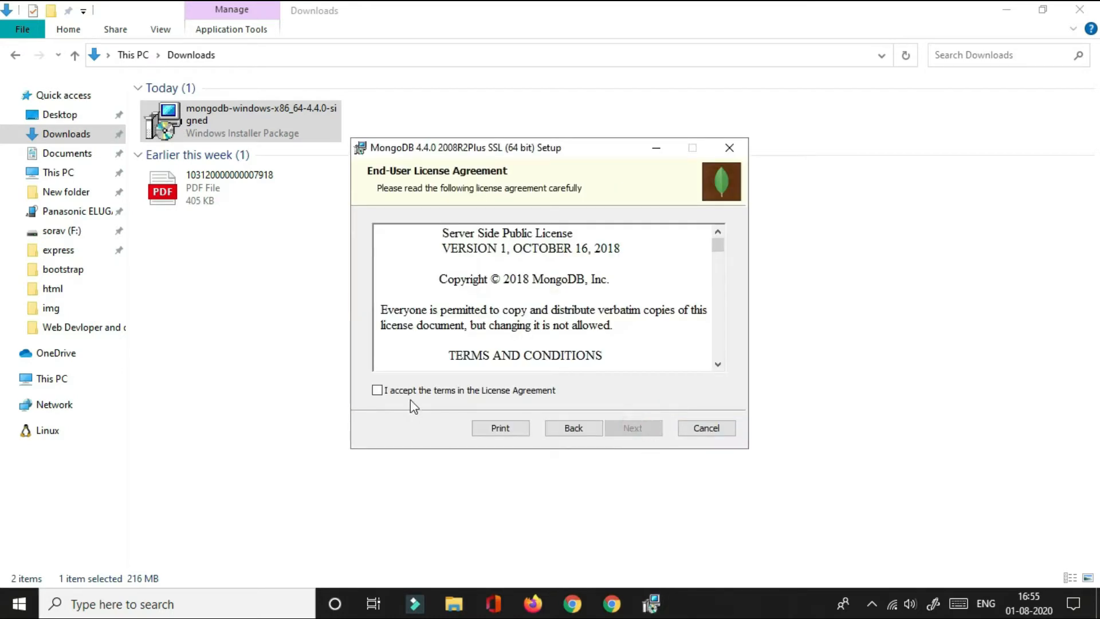
left_click(404, 385)
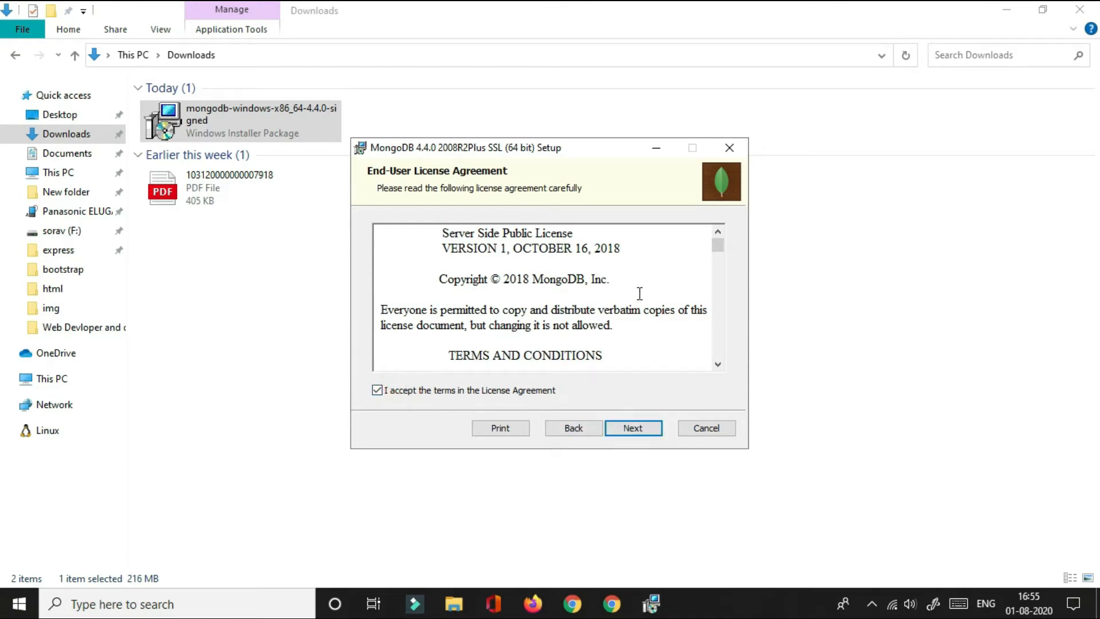
left_click_drag(718, 246, 725, 375)
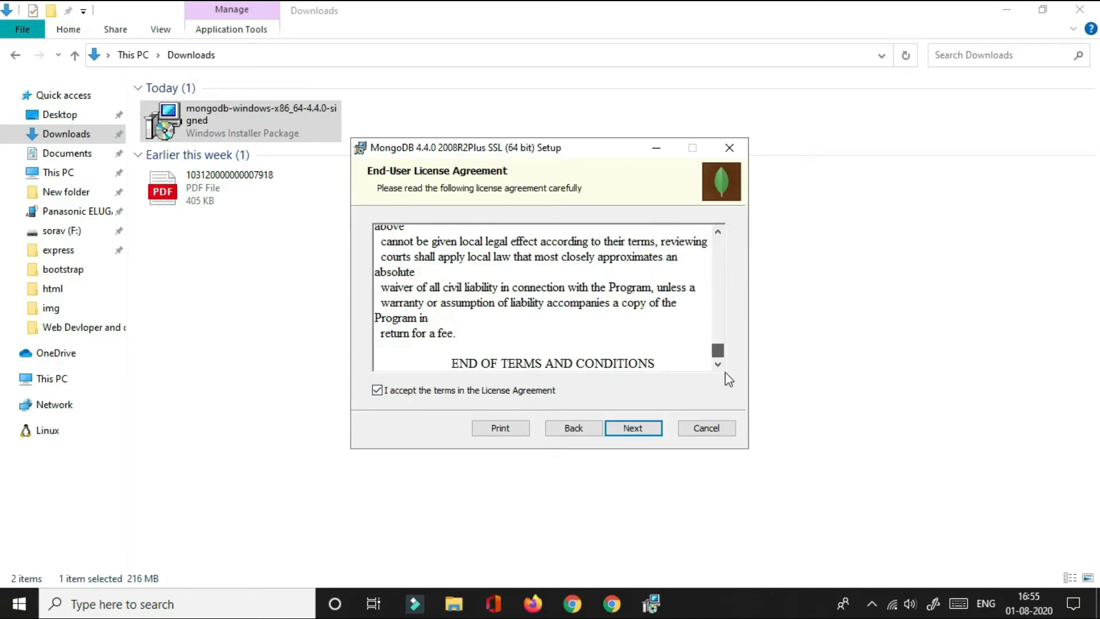
left_click(633, 429)
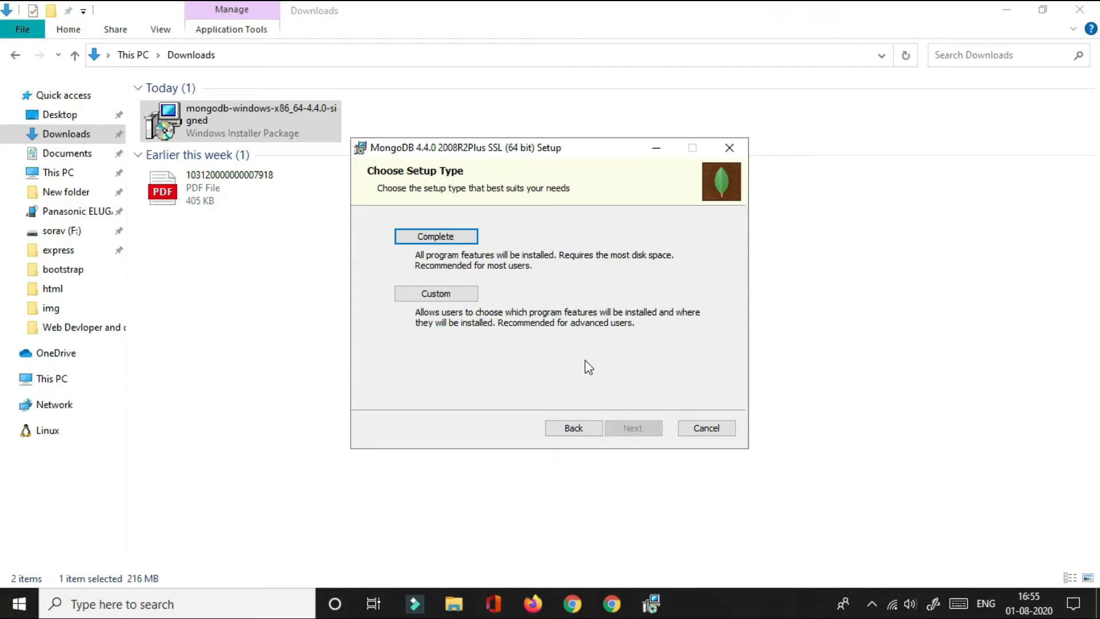
- Choose the Complete setup type and disable Install MongoD as a Service in the service configuration
left_click(440, 235)
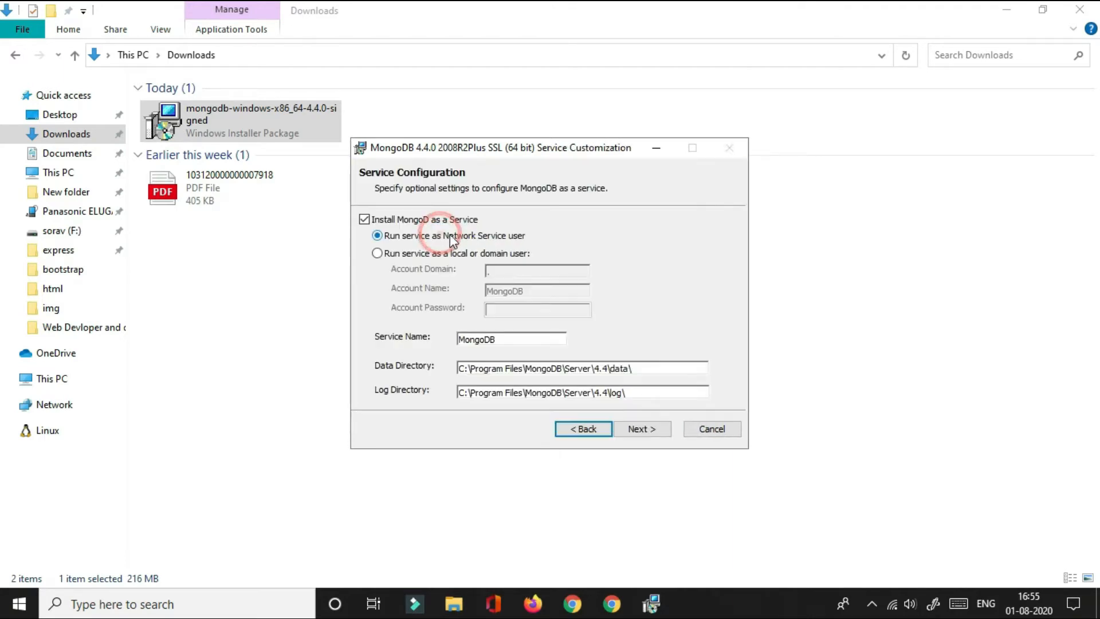
left_click(367, 219)
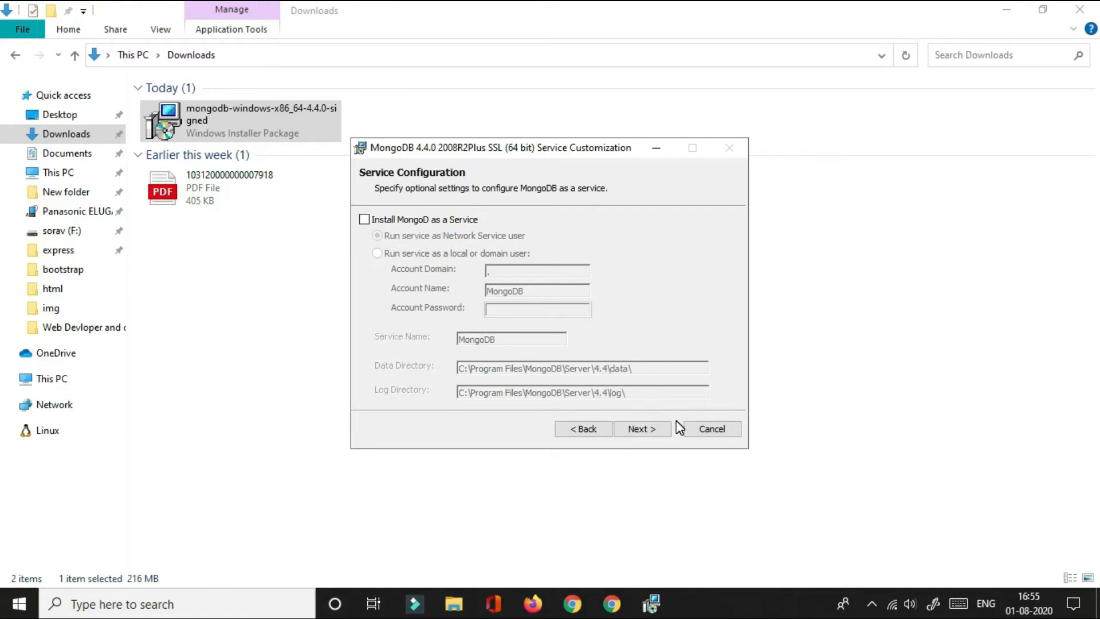
left_click(642, 431)
- Proceed through the remaining setup options and start the MongoDB 4.4.0 installation
left_click(632, 430)
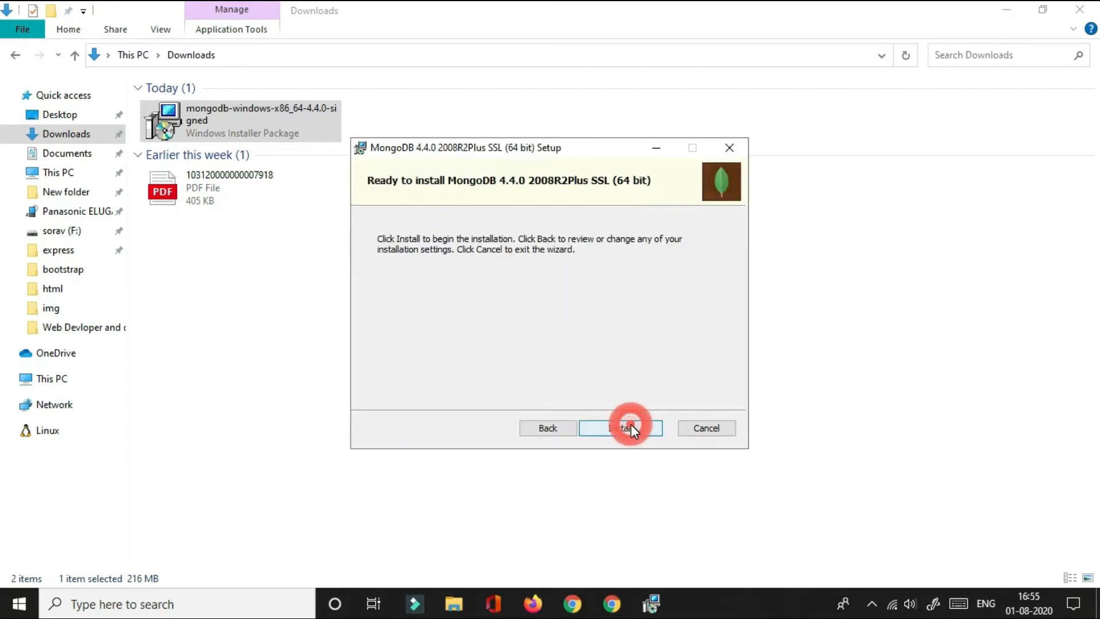
left_click(631, 425)
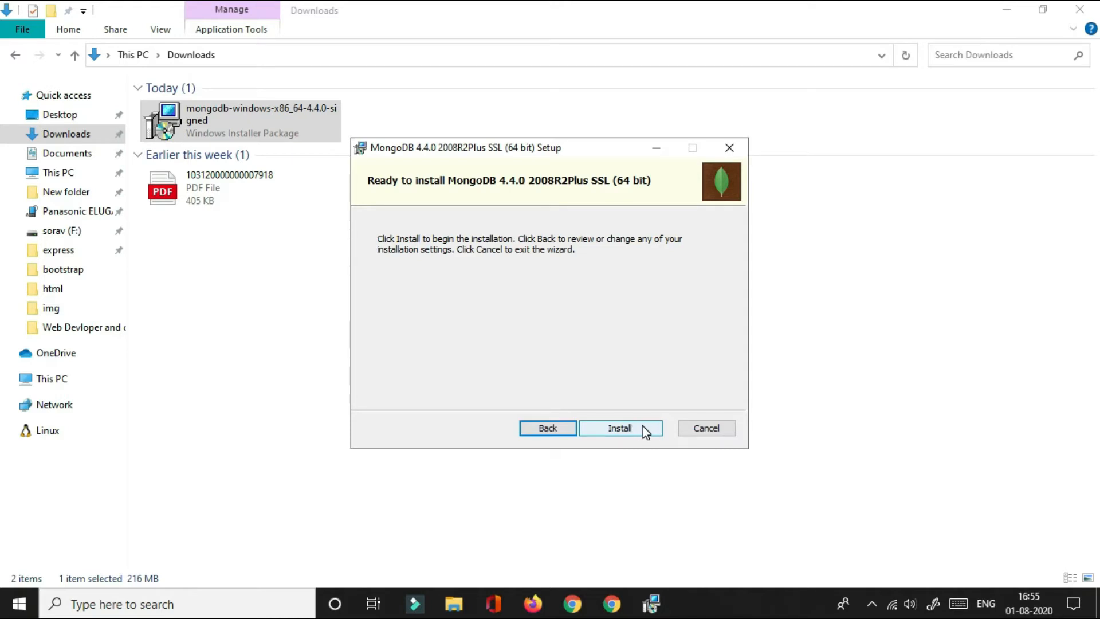
left_click(627, 429)
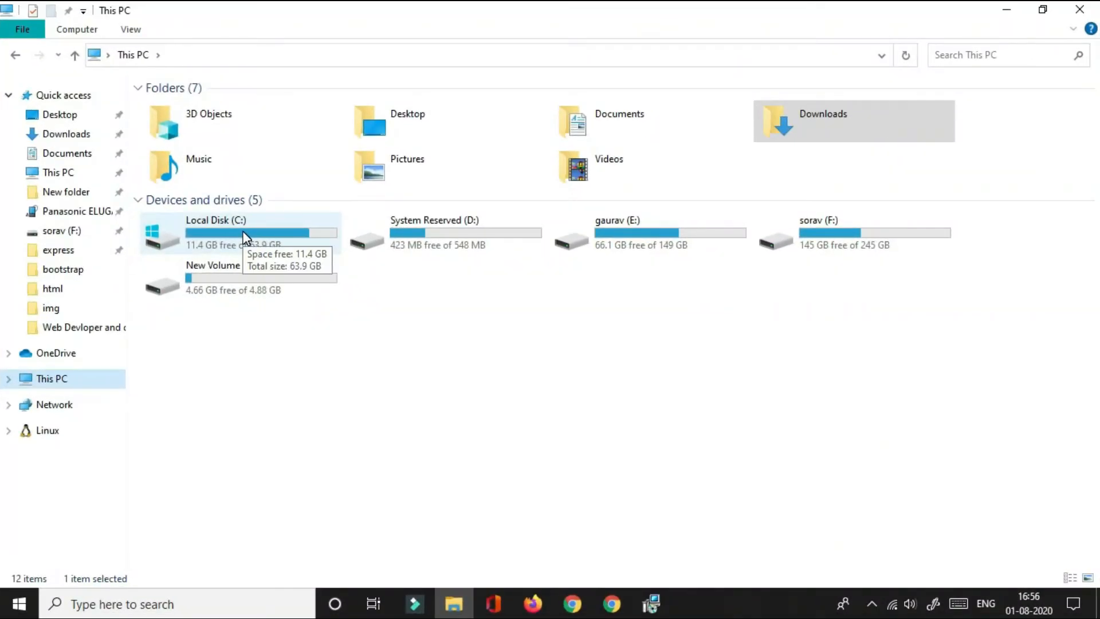
- Open Local Disk (C:) and show its contents in the List layout
double_click(243, 236)
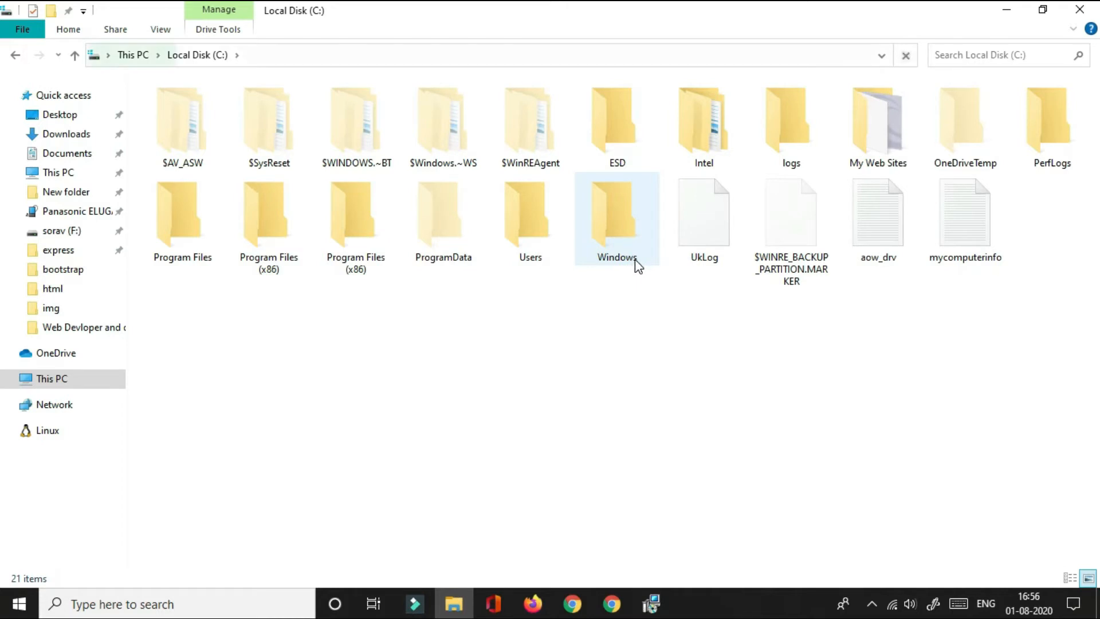
left_click(160, 29)
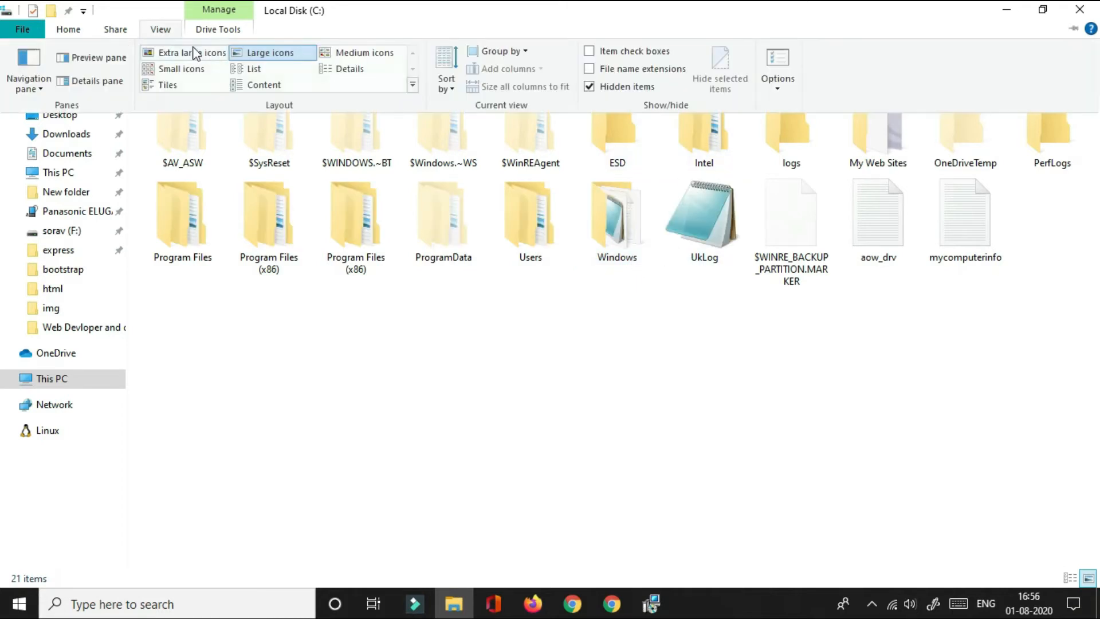
left_click(252, 73)
- Create a folder named data in the root of Local Disk (C:)
right_click(239, 449)
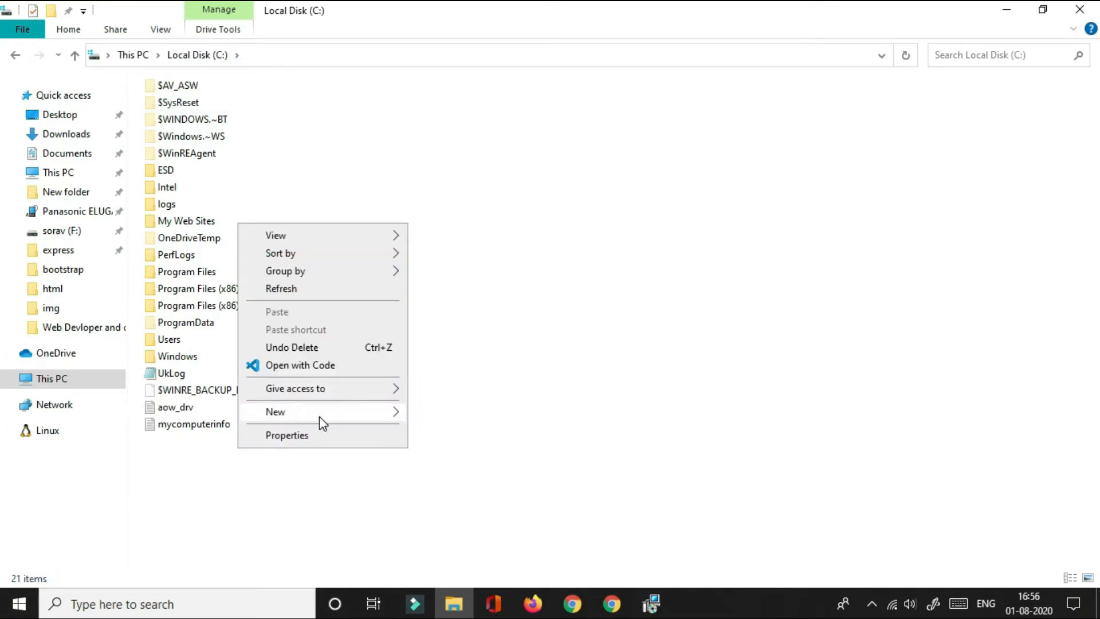
left_click(361, 409)
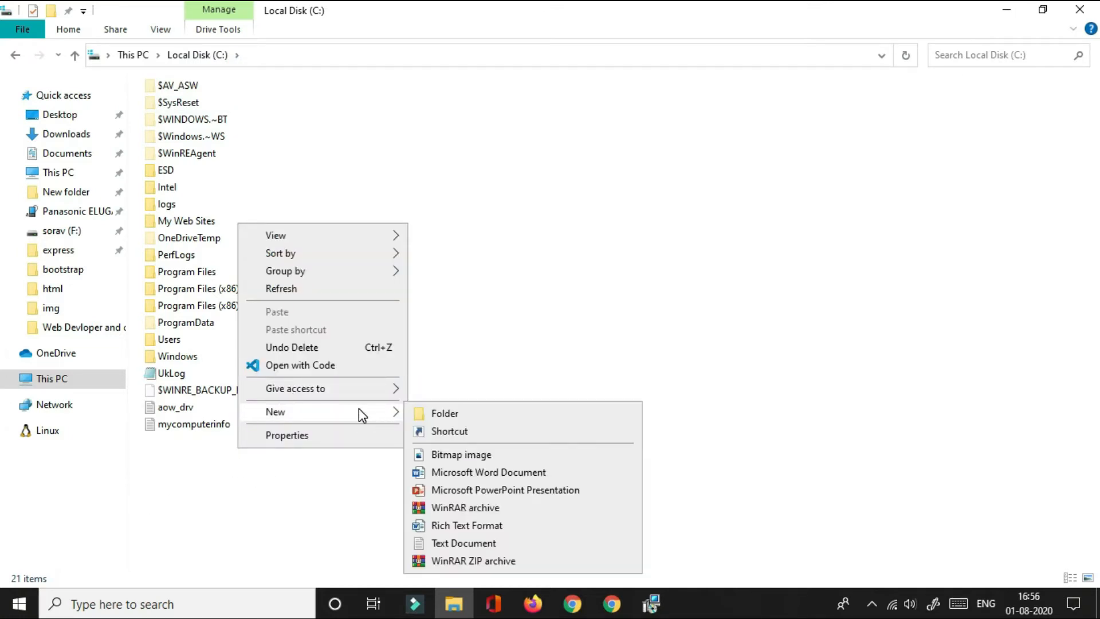
left_click(435, 413)
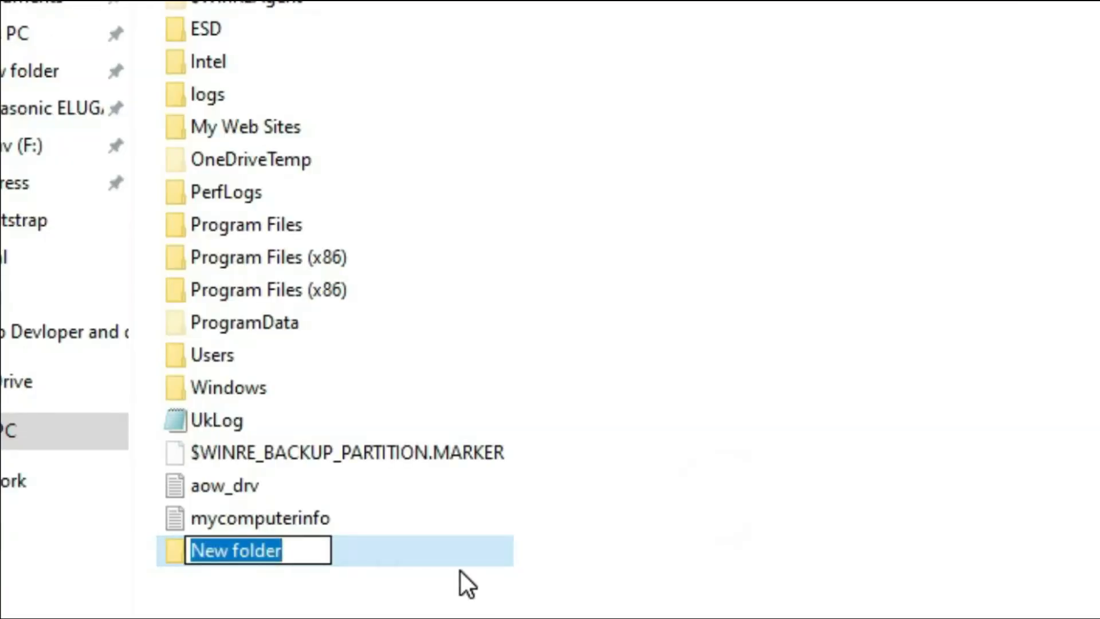
type("data")
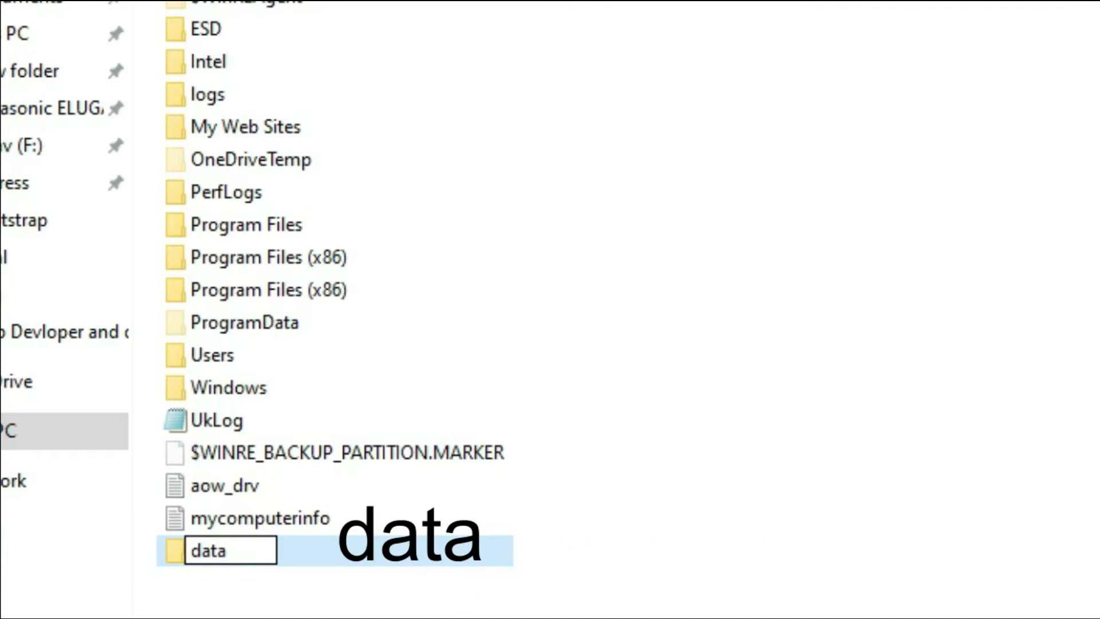
left_click(413, 604)
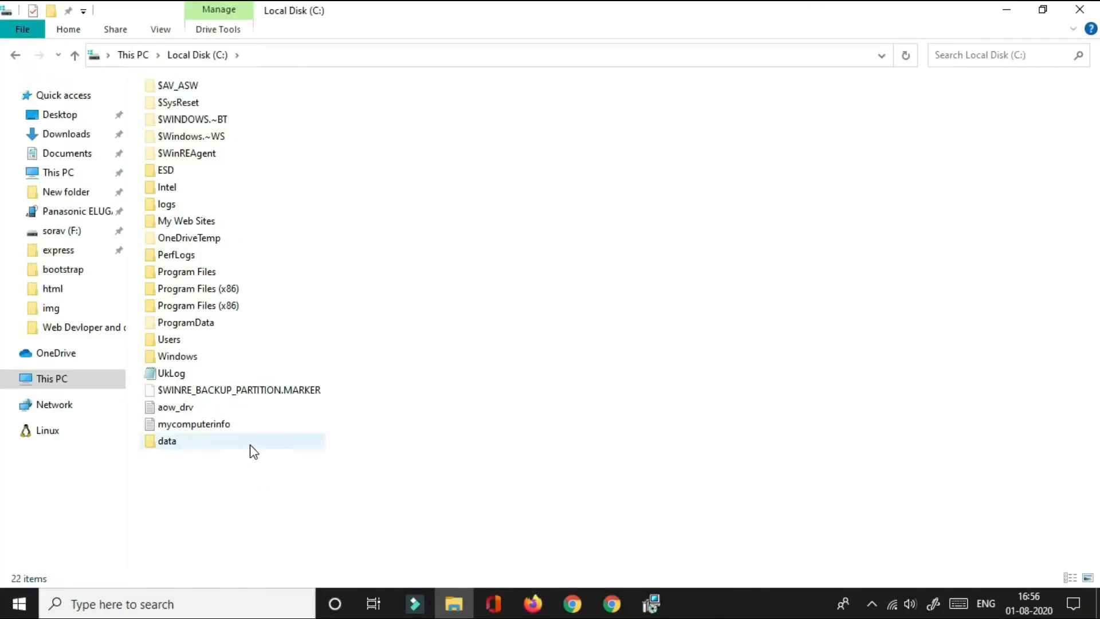
- Create a folder named db inside C:\data and return to the root of Local Disk (C:)
left_click(248, 442)
double_click(270, 439)
right_click(263, 204)
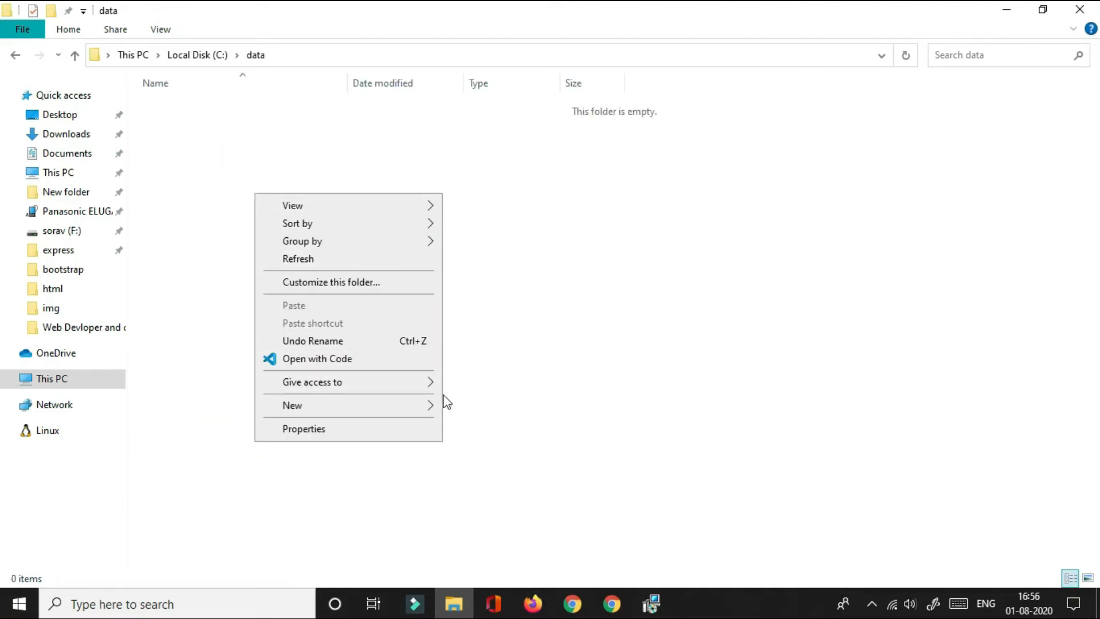
mouse_move(422, 405)
left_click(476, 408)
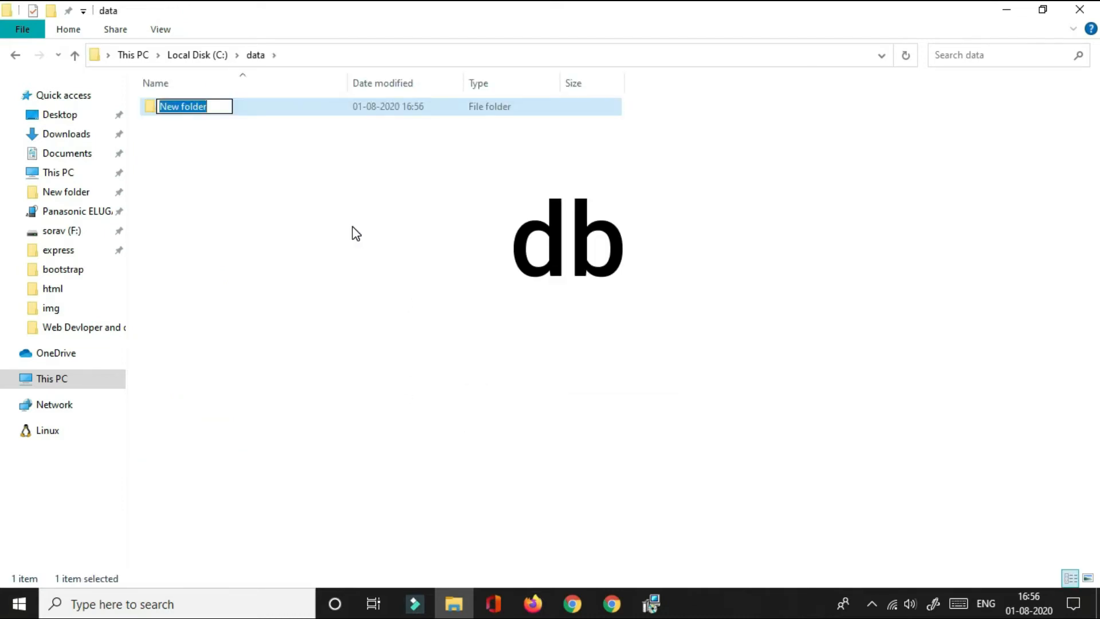
type("db")
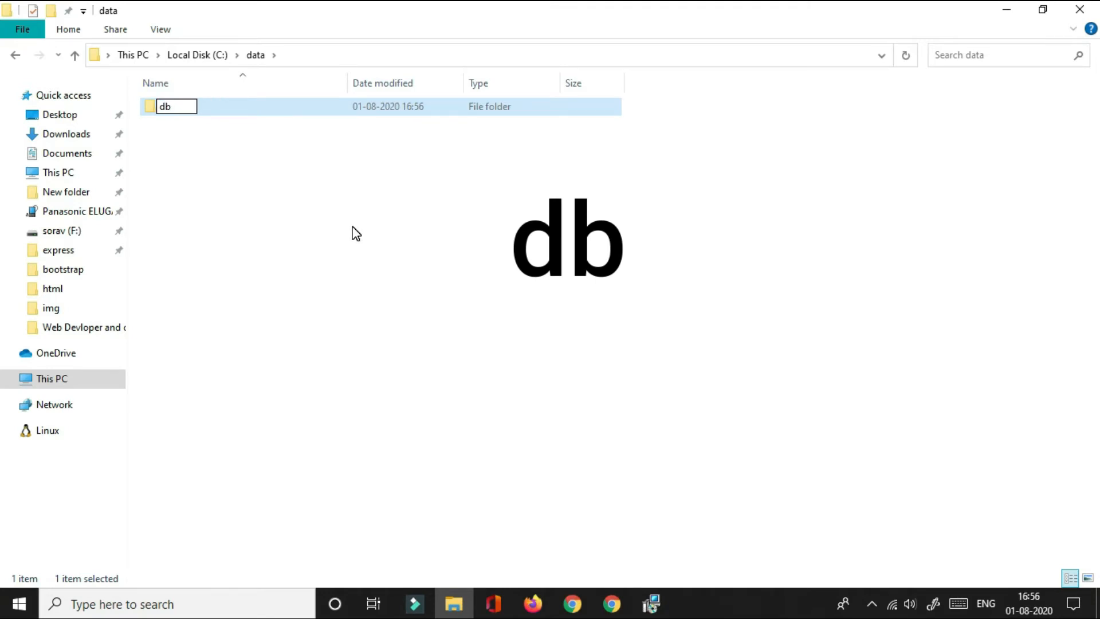
key("Return")
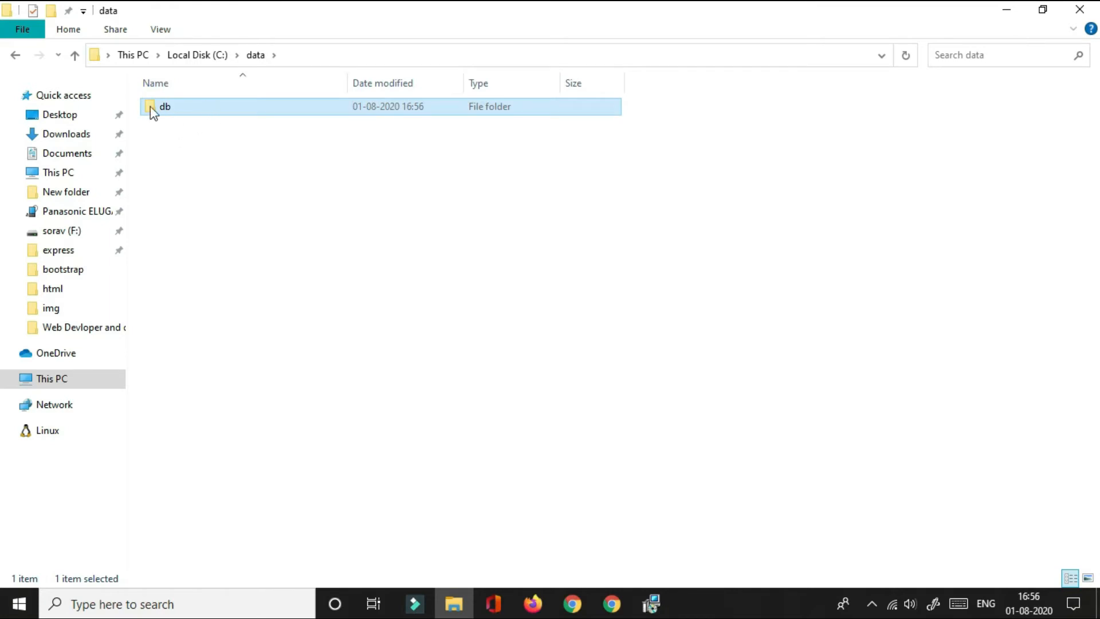
left_click(13, 56)
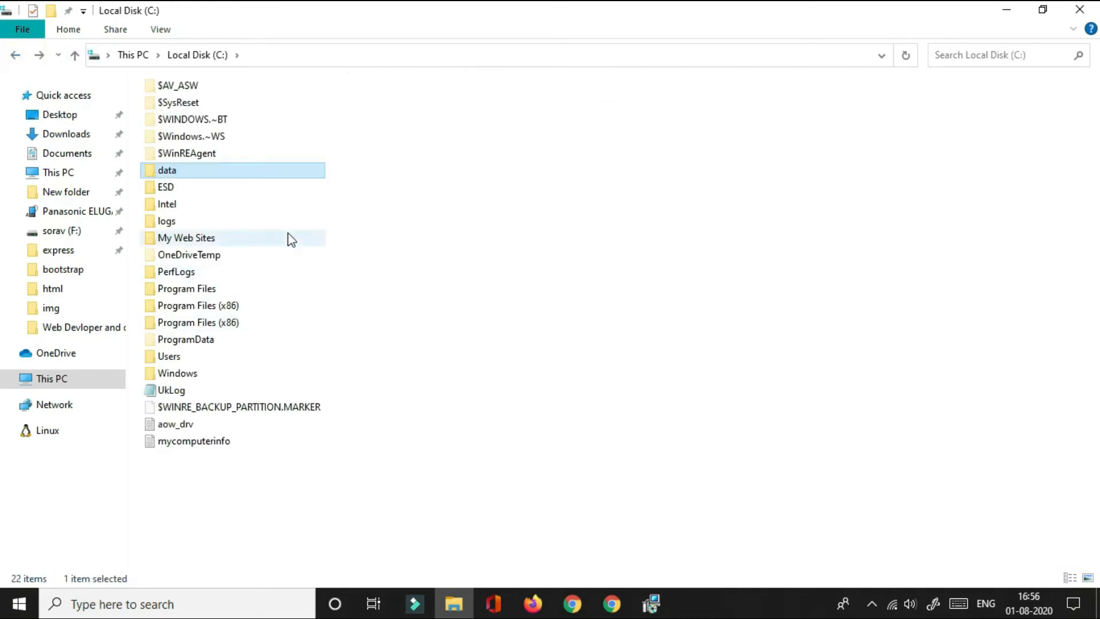
left_click(195, 172)
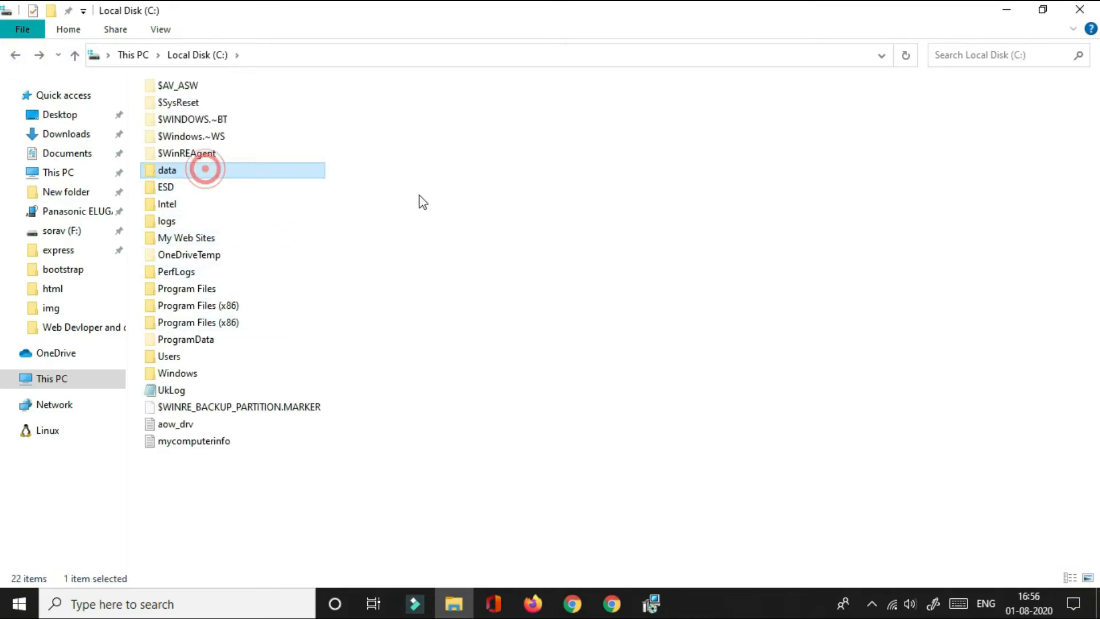
left_click(485, 284)
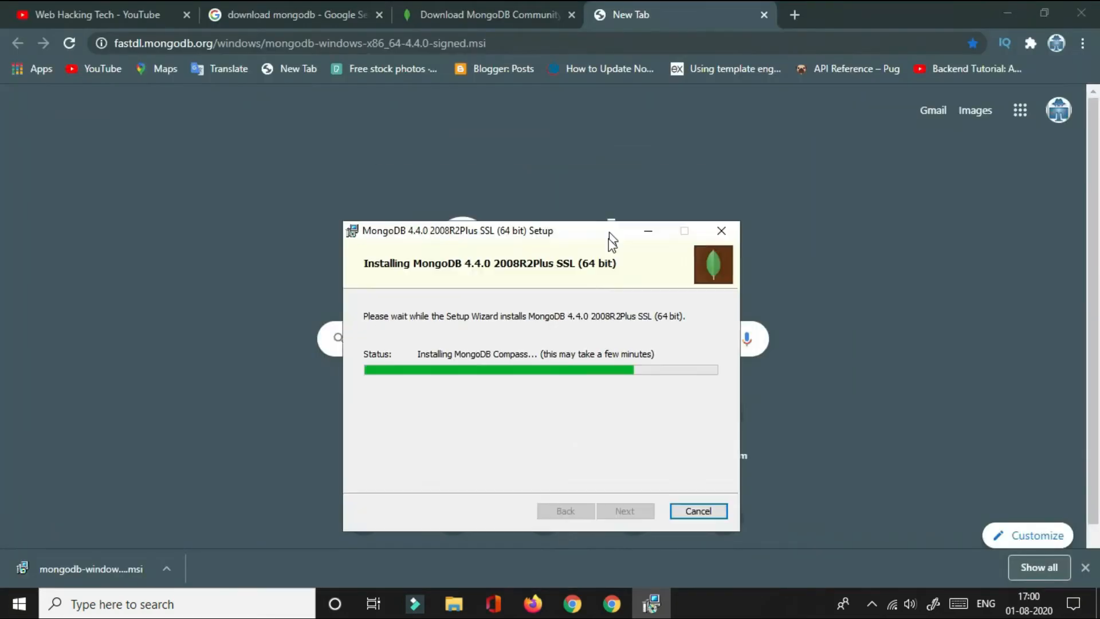
- Finish the MongoDB 4.4.0 installation and exit its setup wizard
mouse_move(610, 238)
left_mouse_down()
mouse_move(711, 324)
mouse_move(713, 238)
mouse_move(613, 258)
mouse_move(602, 238)
left_mouse_up()
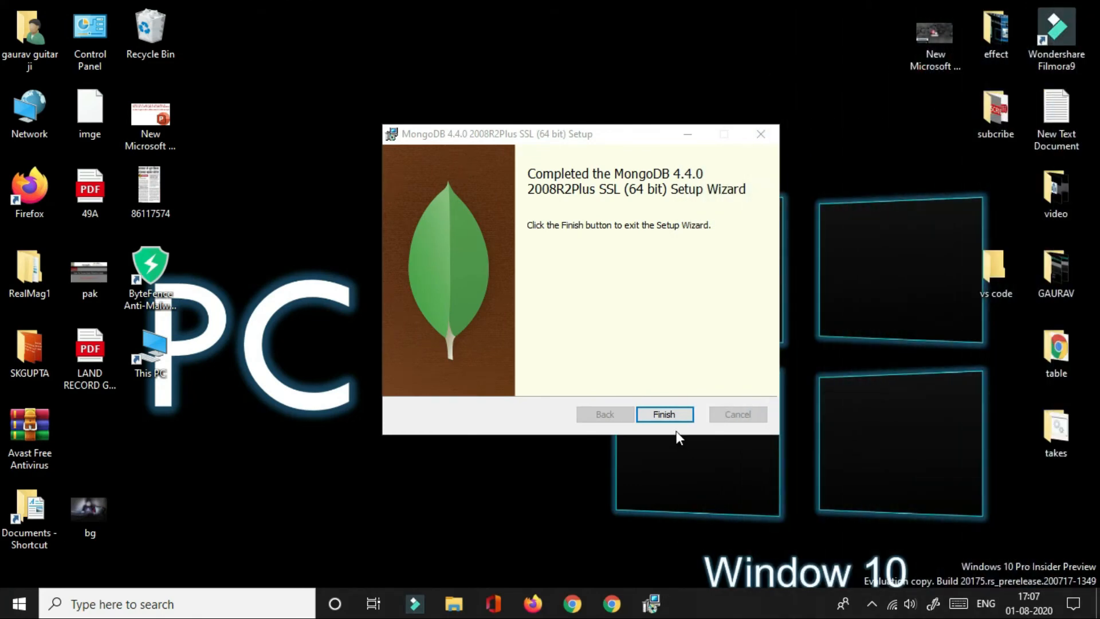
left_click(661, 415)
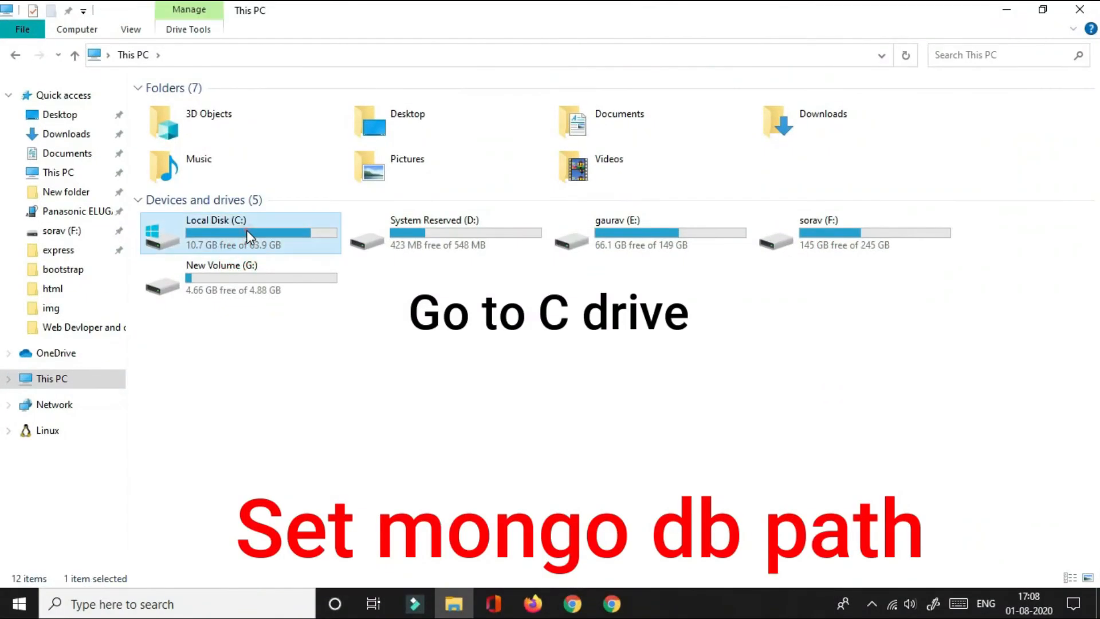
- Open the folder C:\Program Files\MongoDB\Server\4.4\bin and copy its full path
double_click(246, 229)
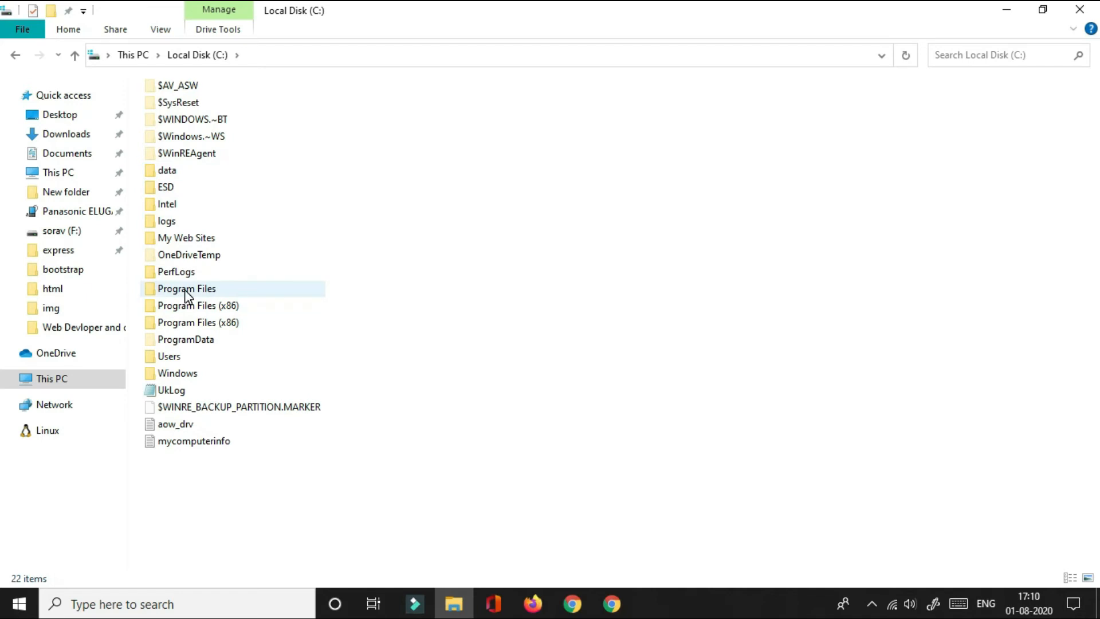
double_click(185, 290)
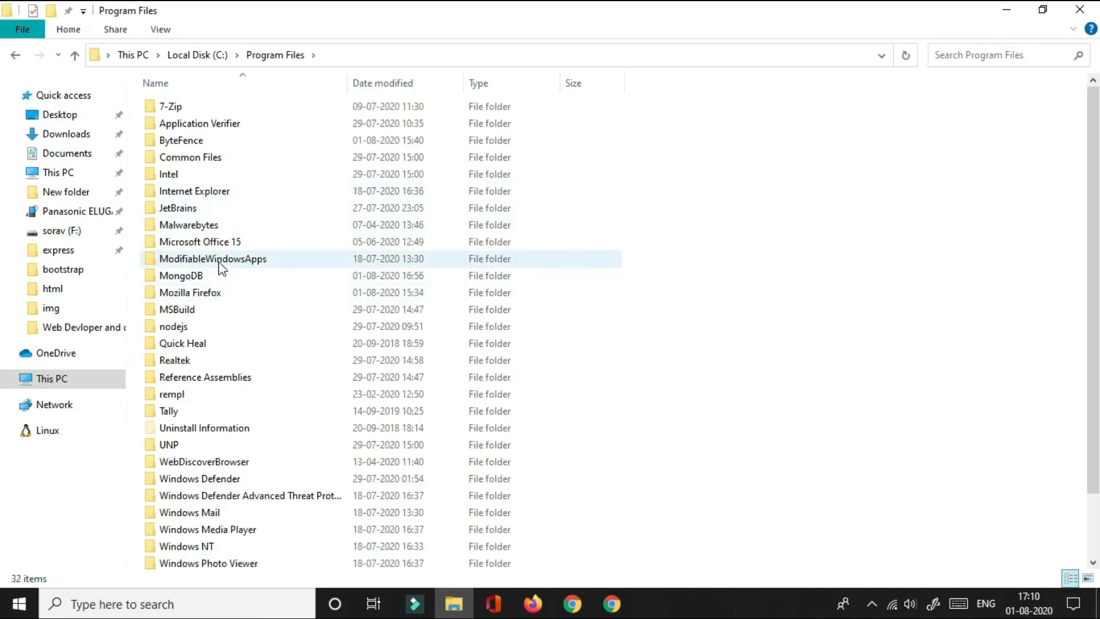
left_click(191, 278)
double_click(191, 278)
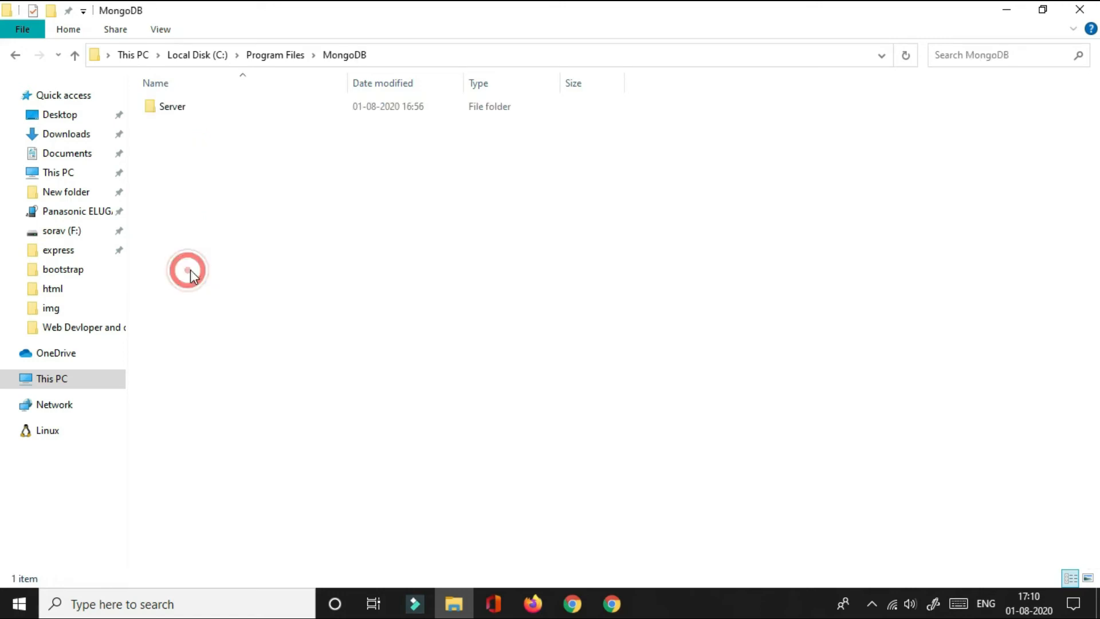
double_click(191, 111)
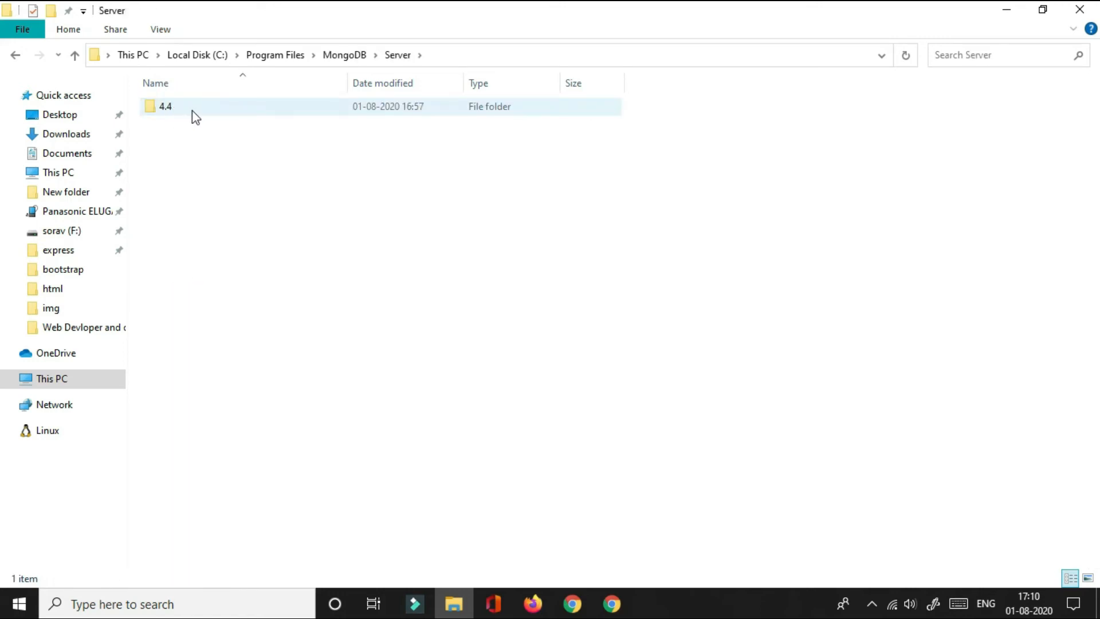
double_click(195, 109)
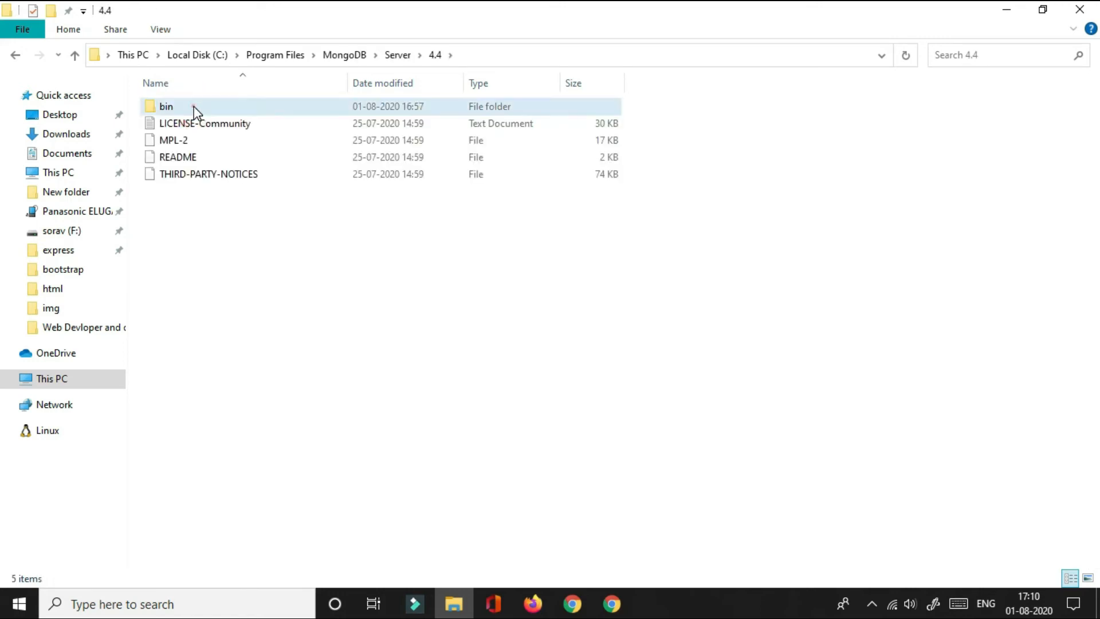
double_click(192, 108)
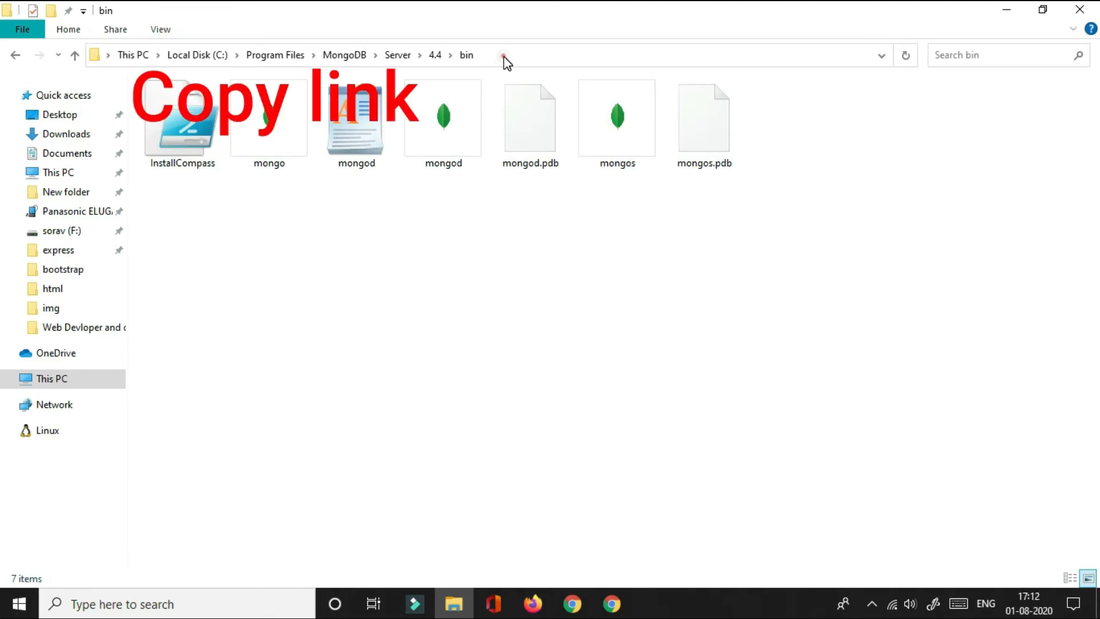
left_click(503, 55)
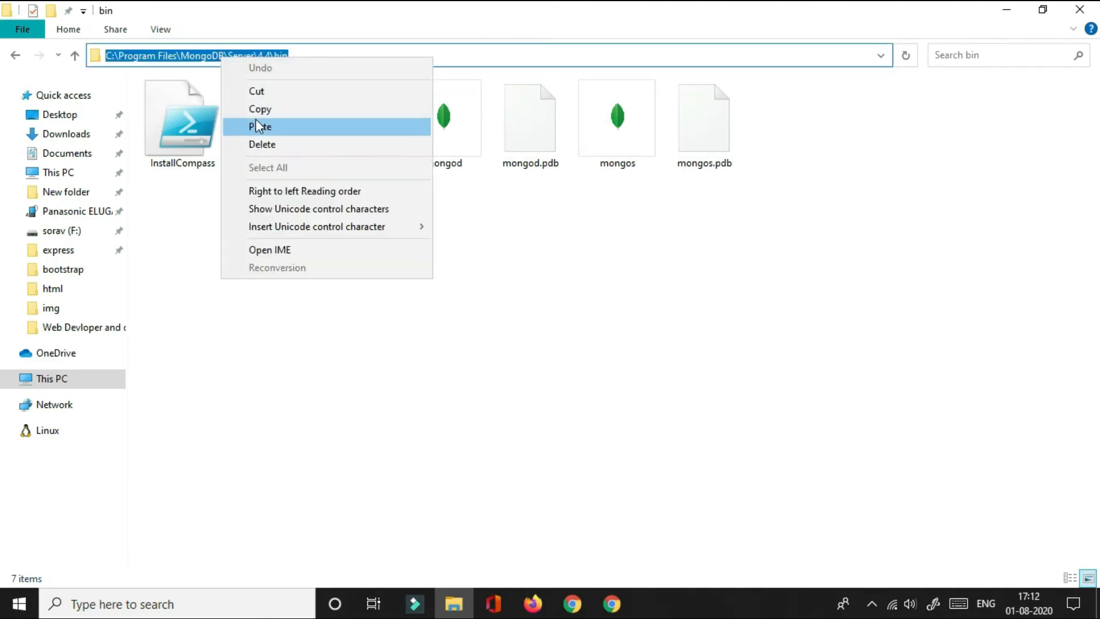
left_click(264, 110)
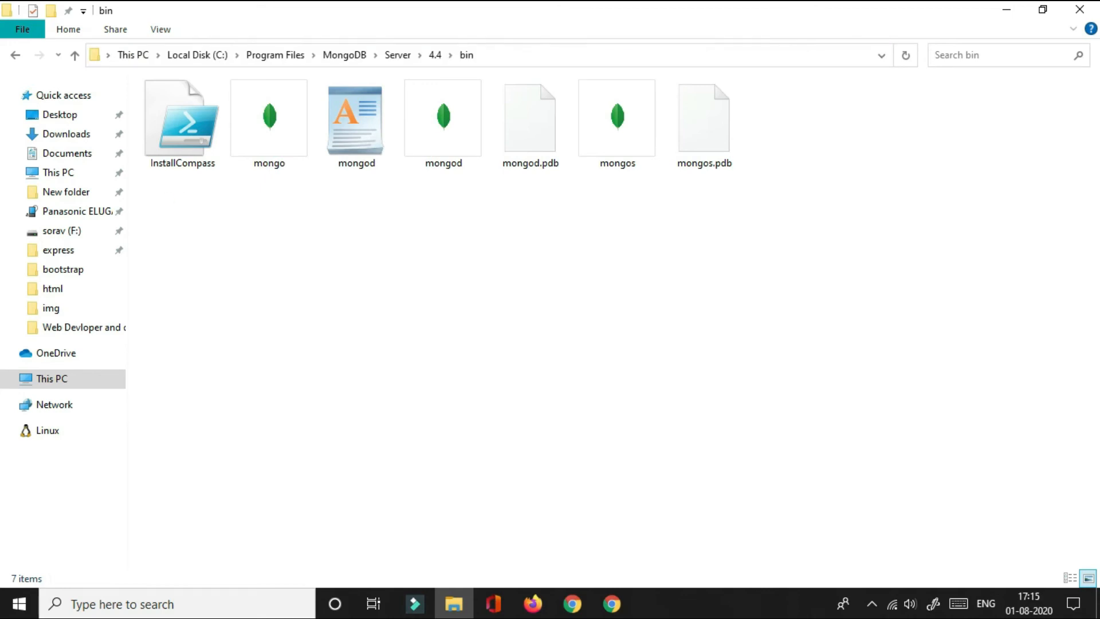
- Find the advanced system settings through Windows search and open the Environment Variables dialog
left_click(139, 603)
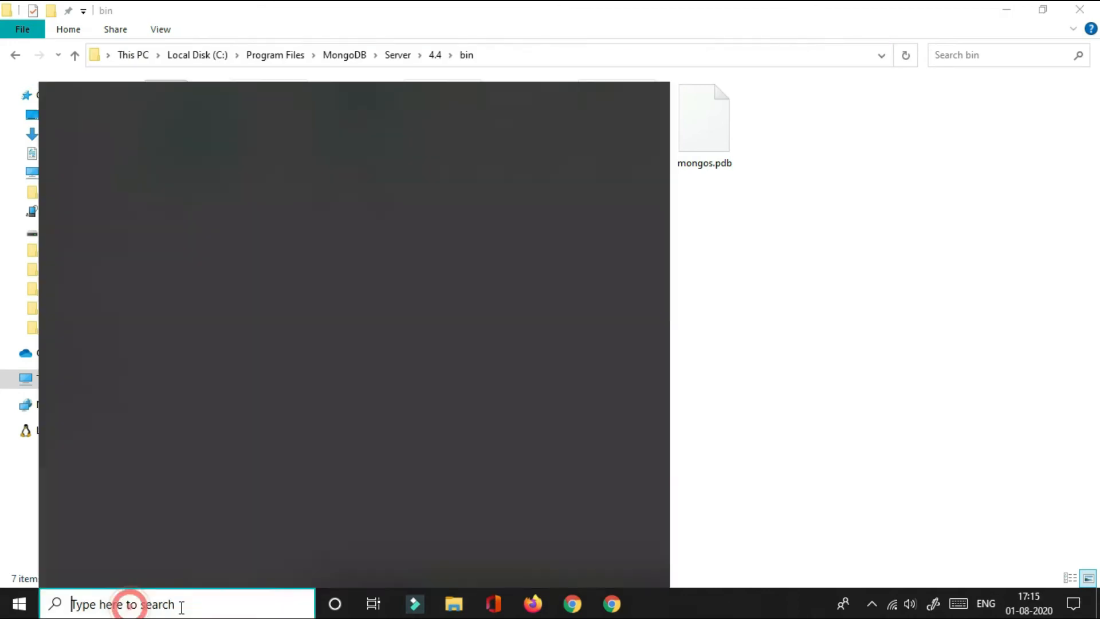
type("adva")
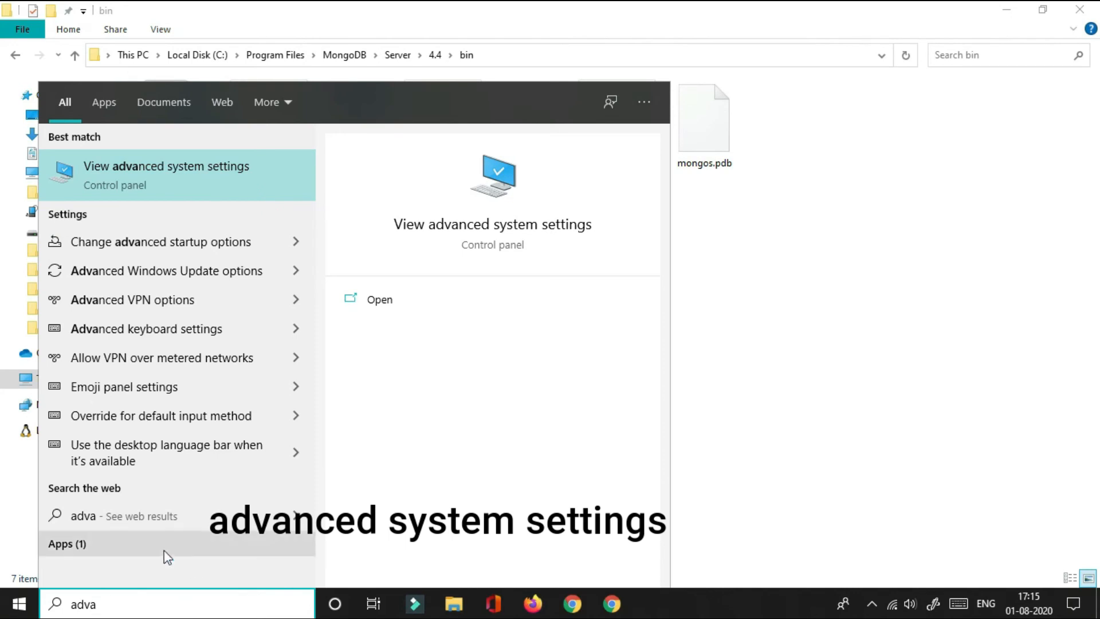
left_click(152, 172)
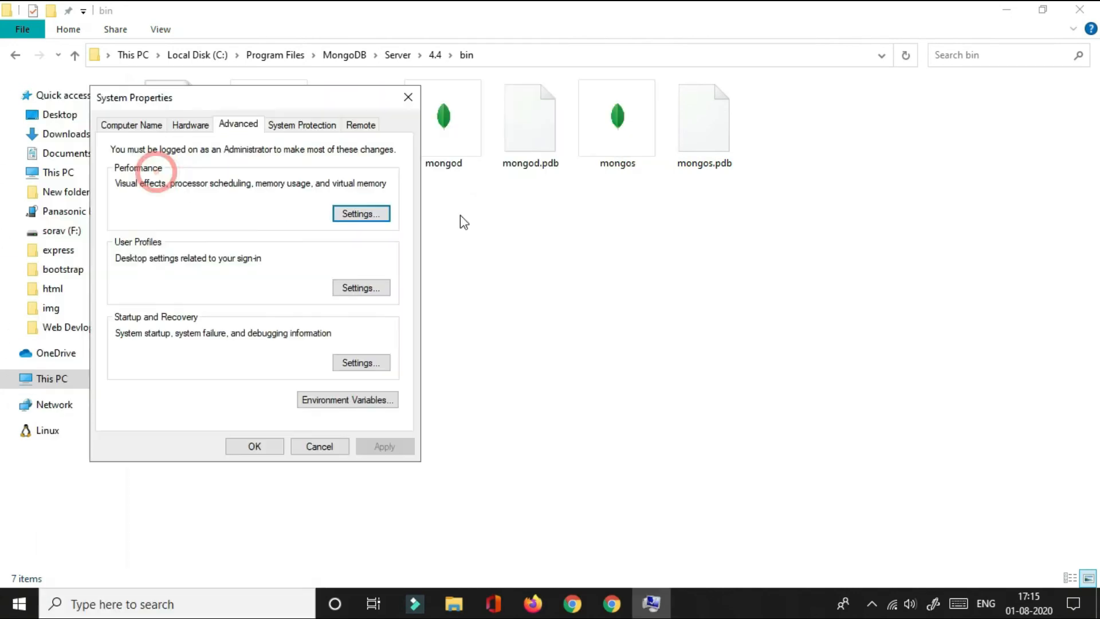
left_click(343, 404)
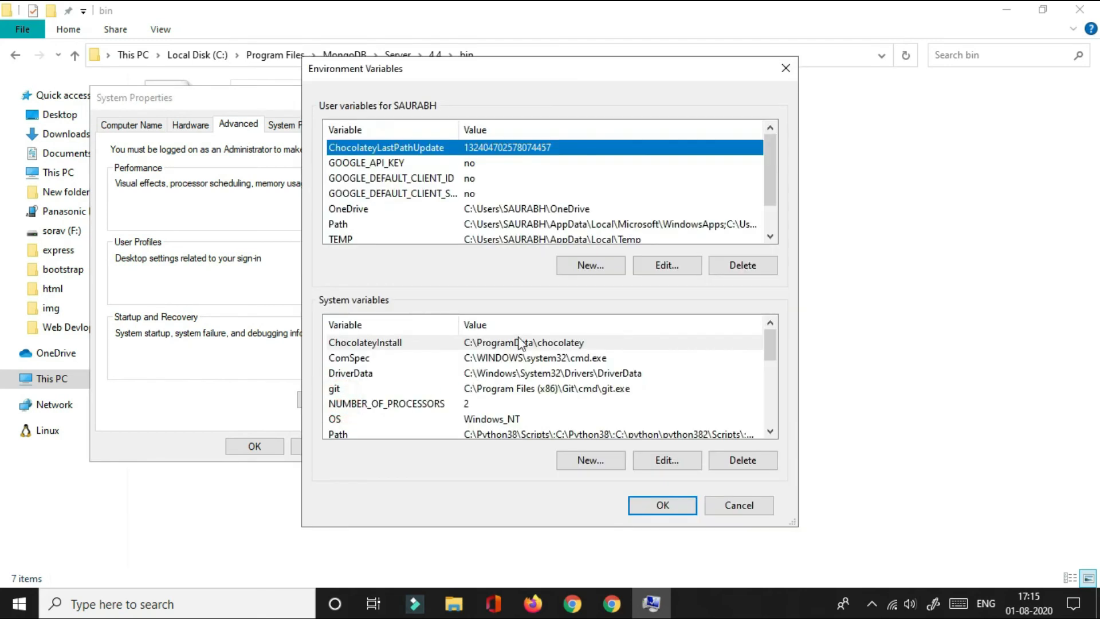
- Add C:\Program Files\MongoDB\Server\4.4\bin as a new entry in the user Path variable and save the system properties
left_click(404, 224)
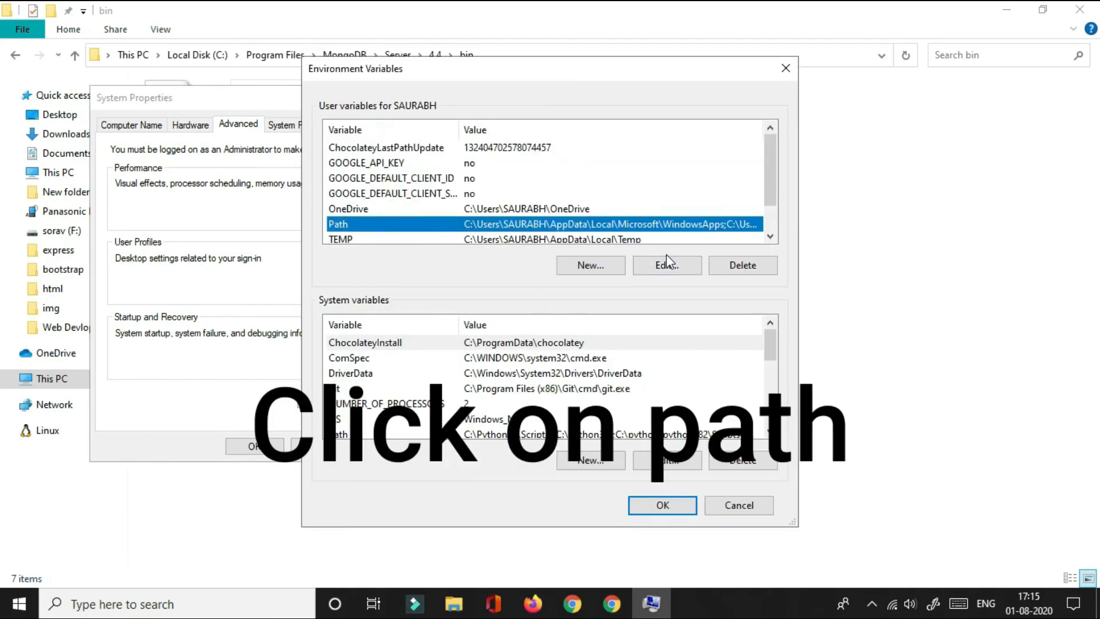
scroll(616, 211, "down", 1)
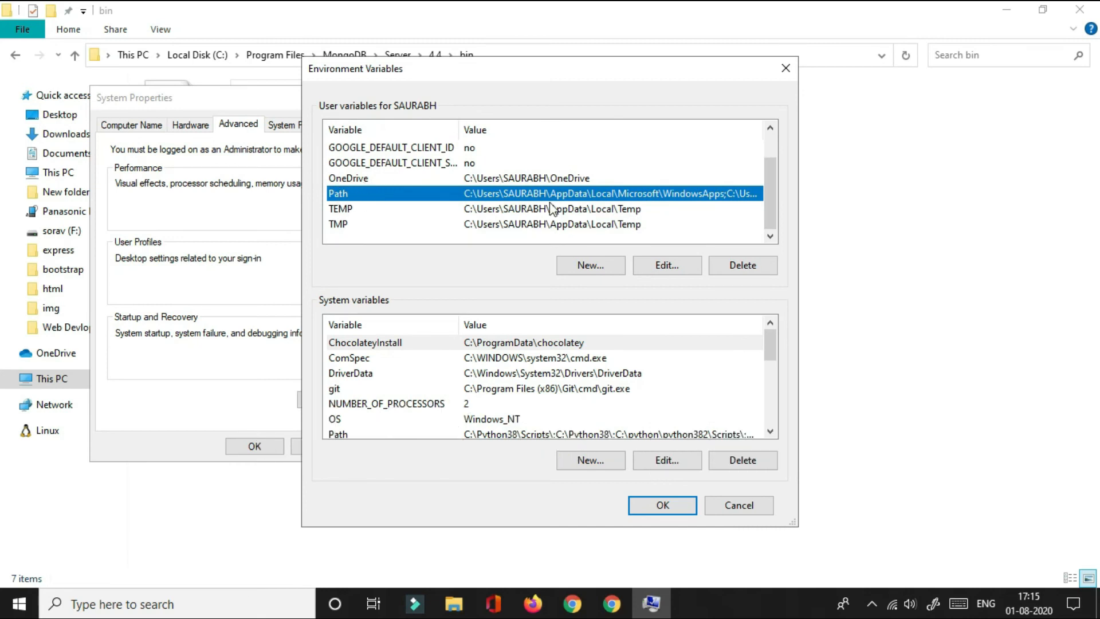
left_click(675, 266)
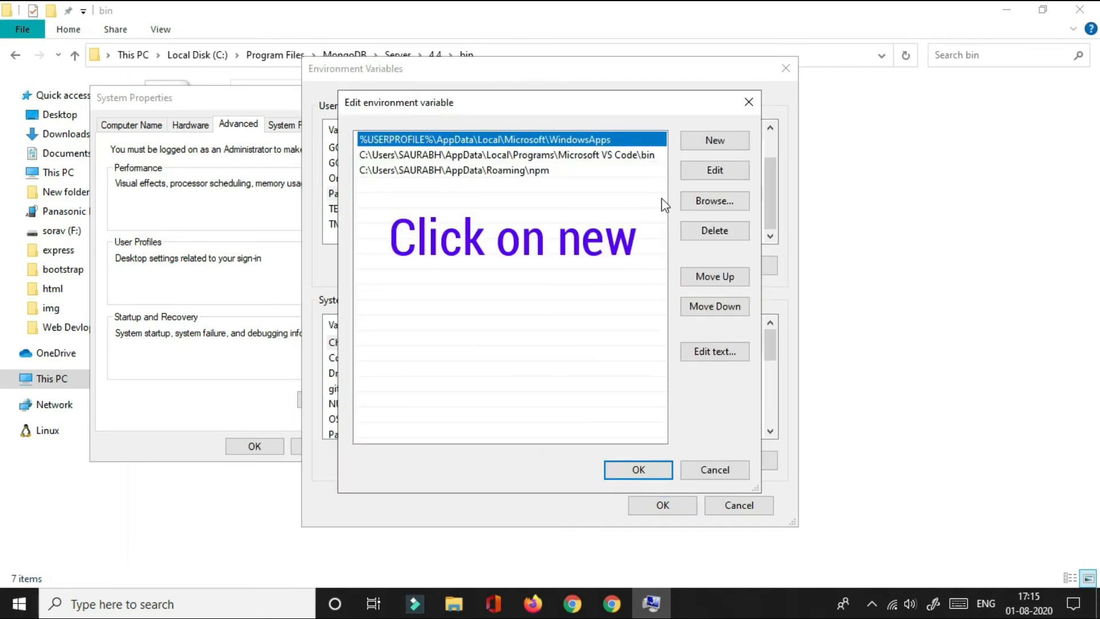
left_click(711, 146)
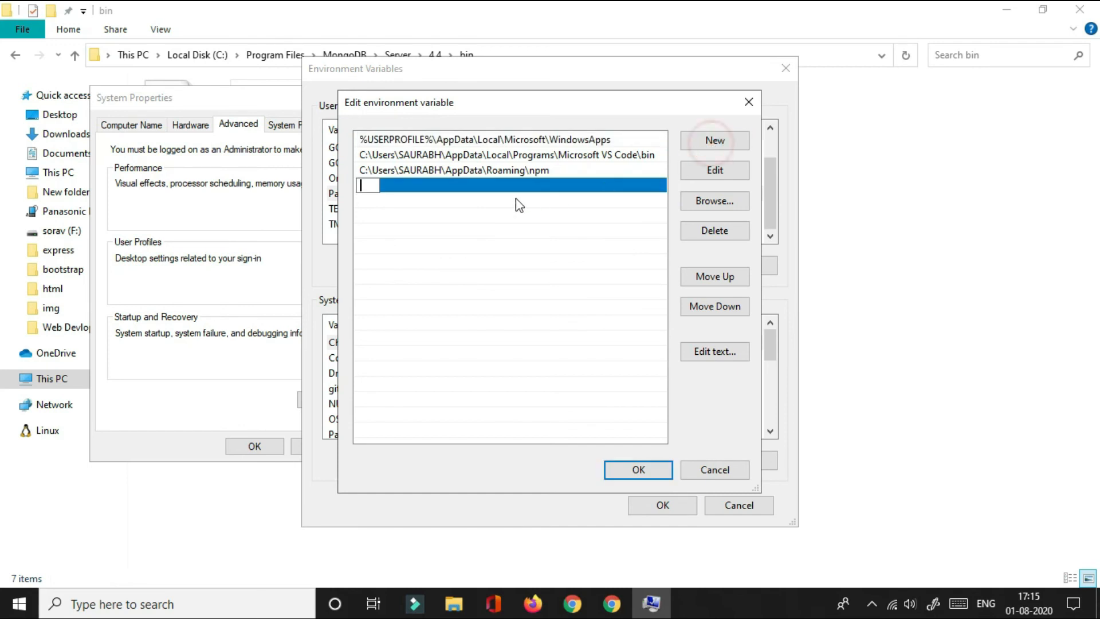
right_click(367, 183)
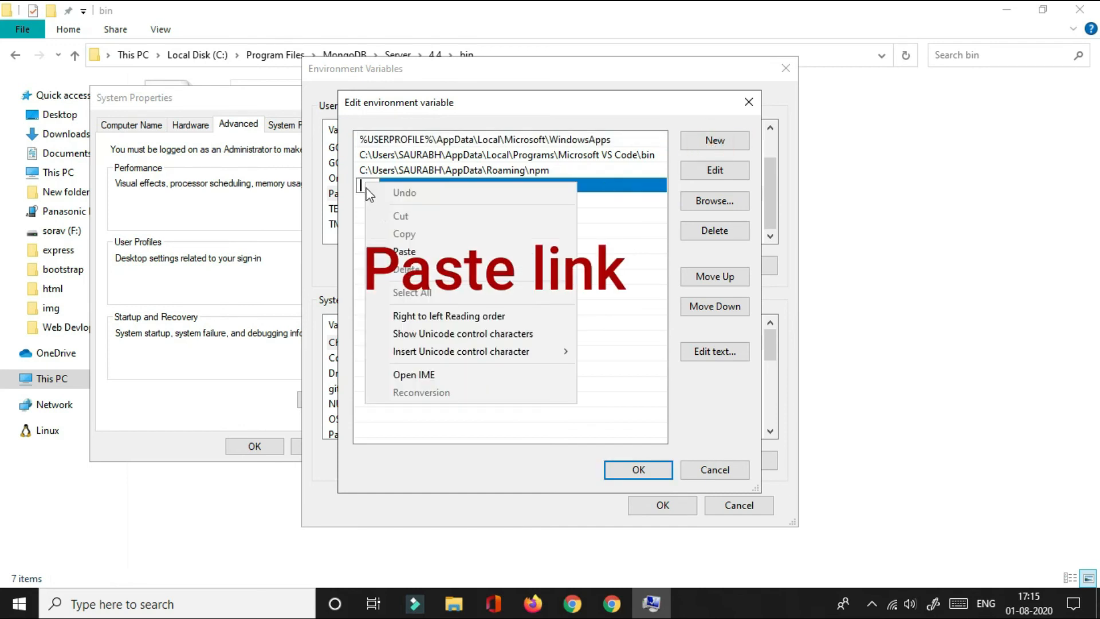
left_click(401, 247)
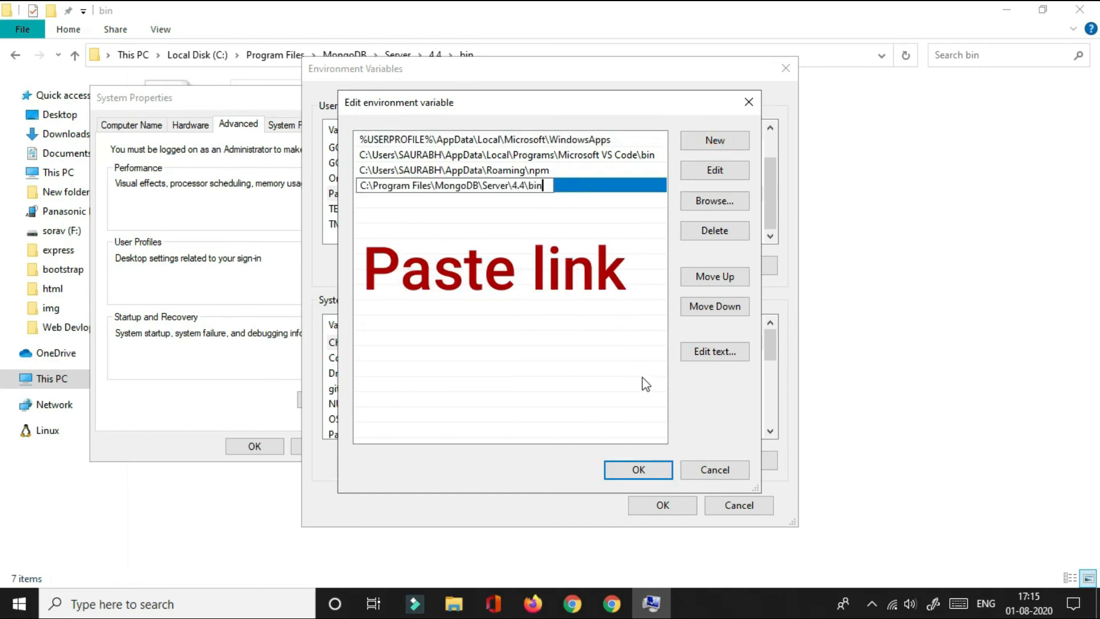
left_click(638, 470)
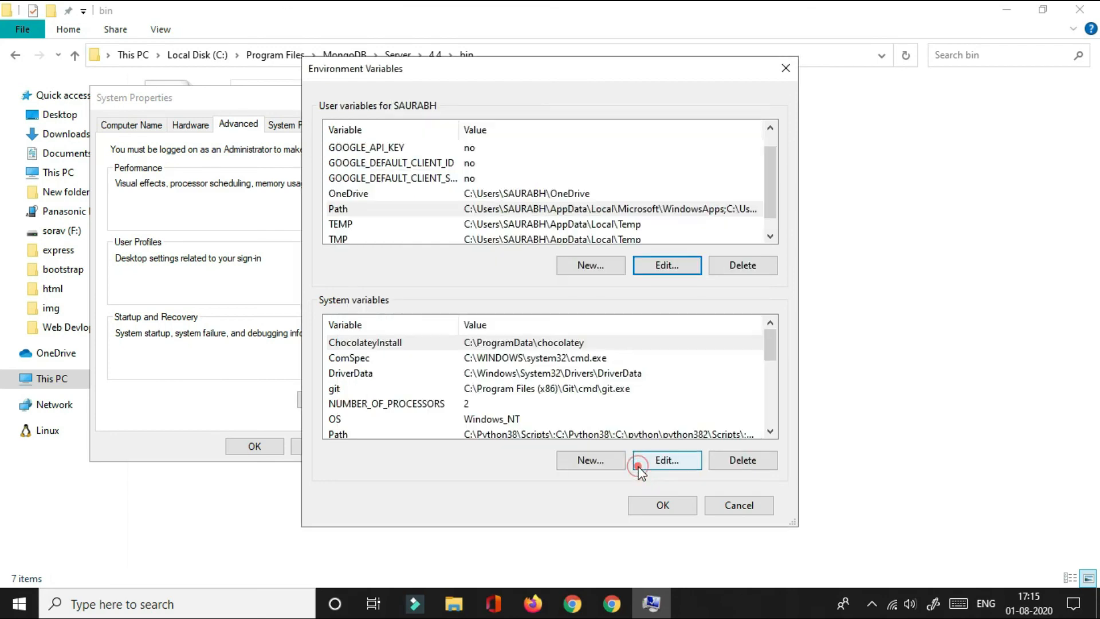
left_click(667, 504)
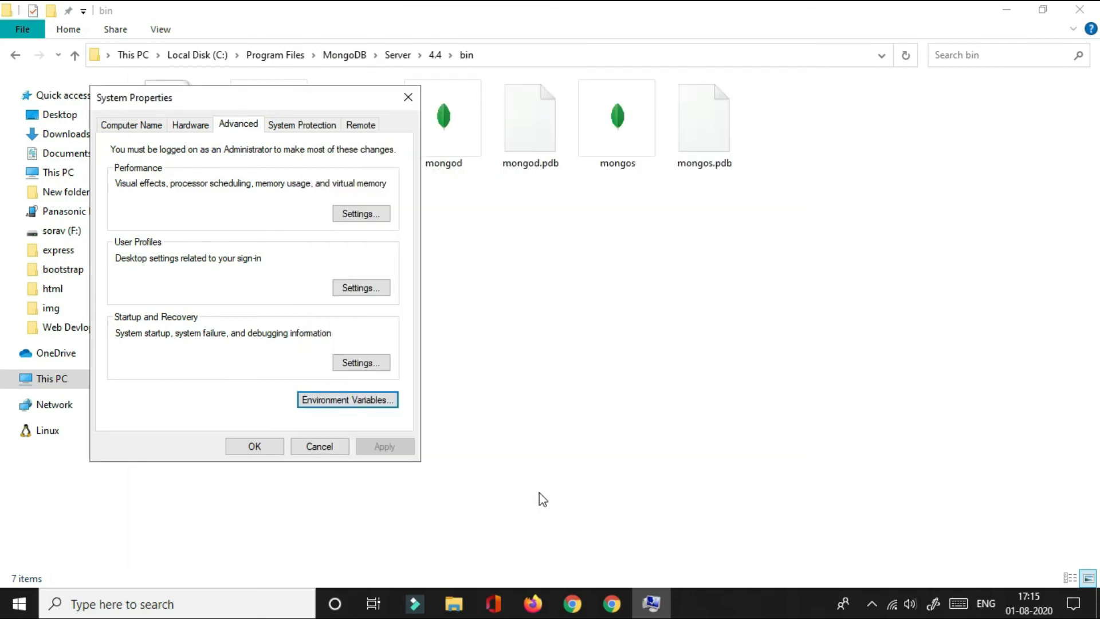
left_click(258, 444)
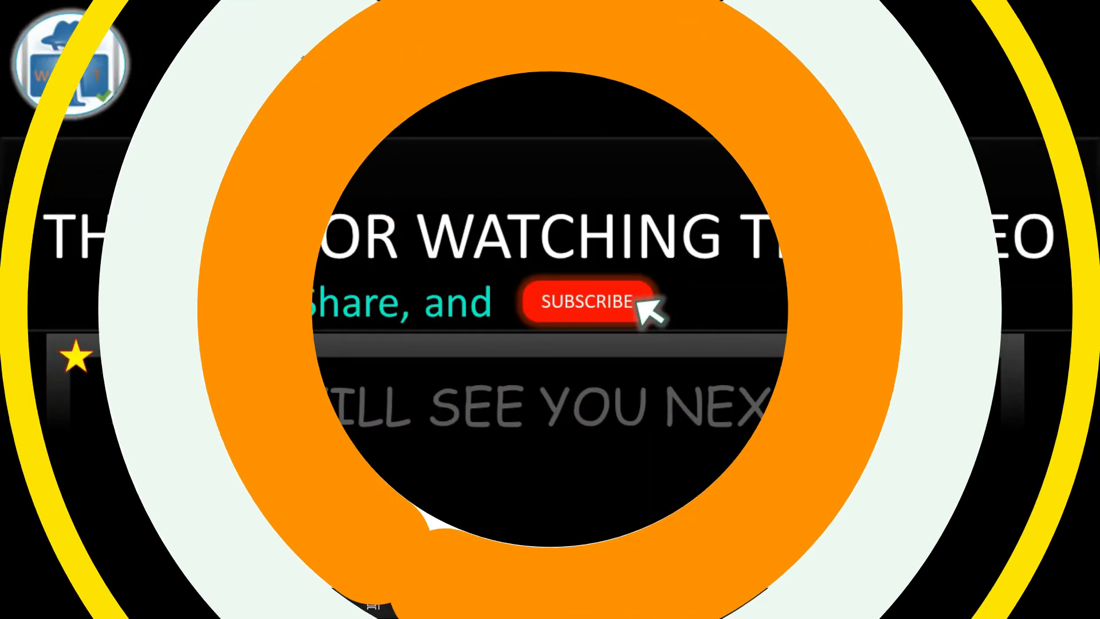